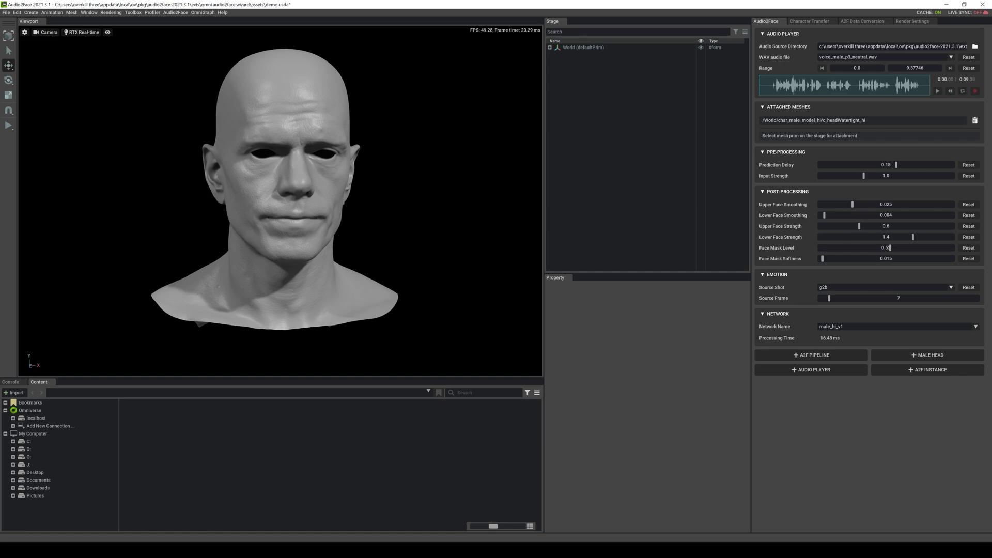
Switch to the Omniverse Launcher and look up the UE 4.27 Connector in the Exchange, including its available builds
click(87, 549)
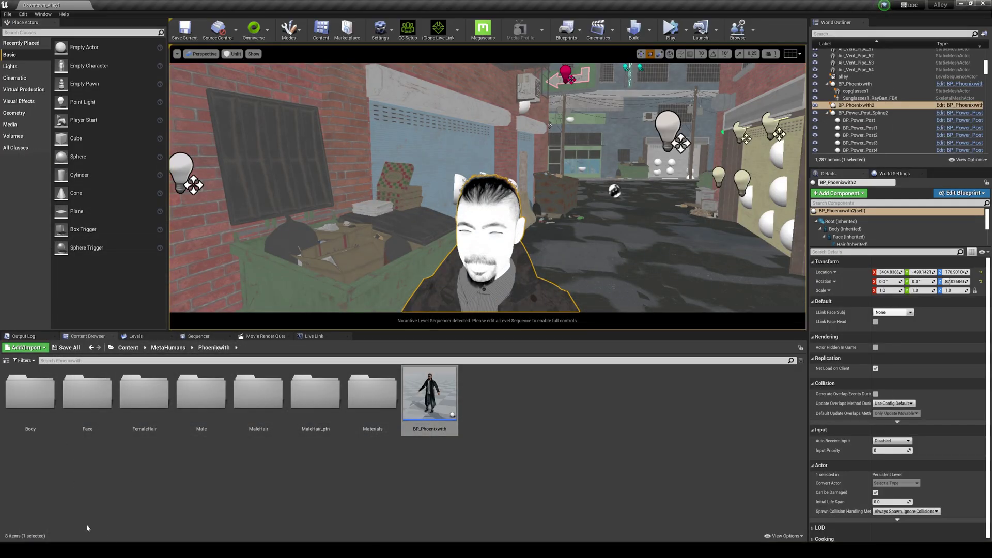
key(alt+Tab)
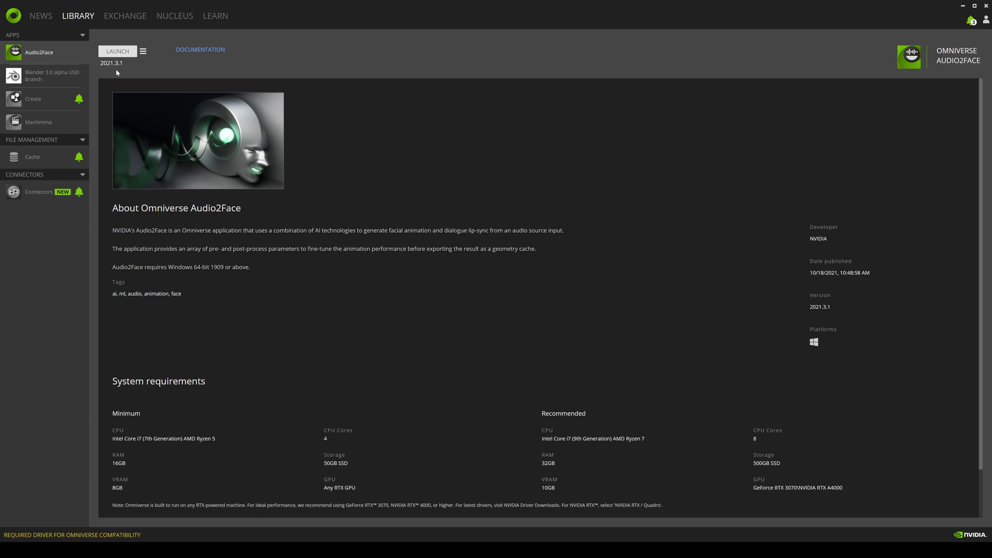
click(125, 15)
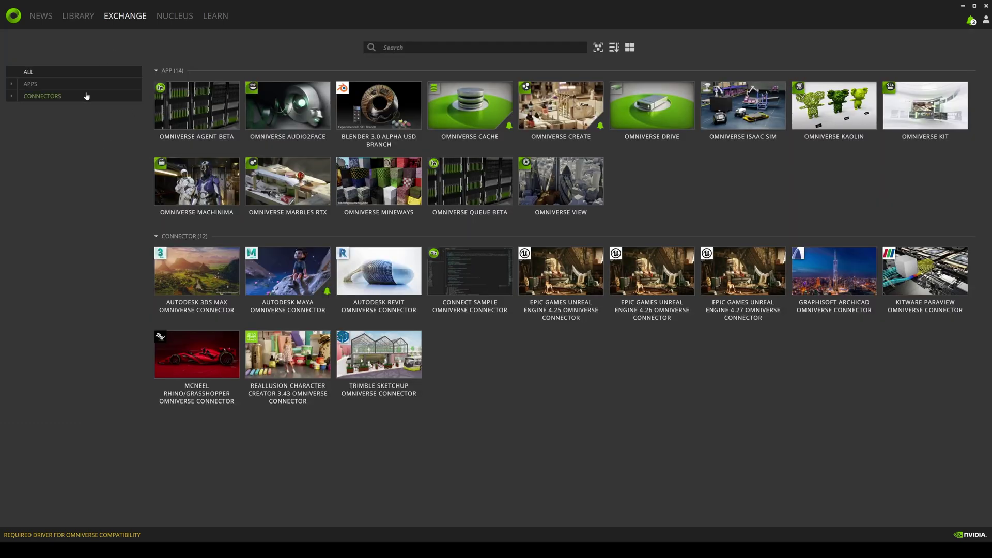
click(42, 96)
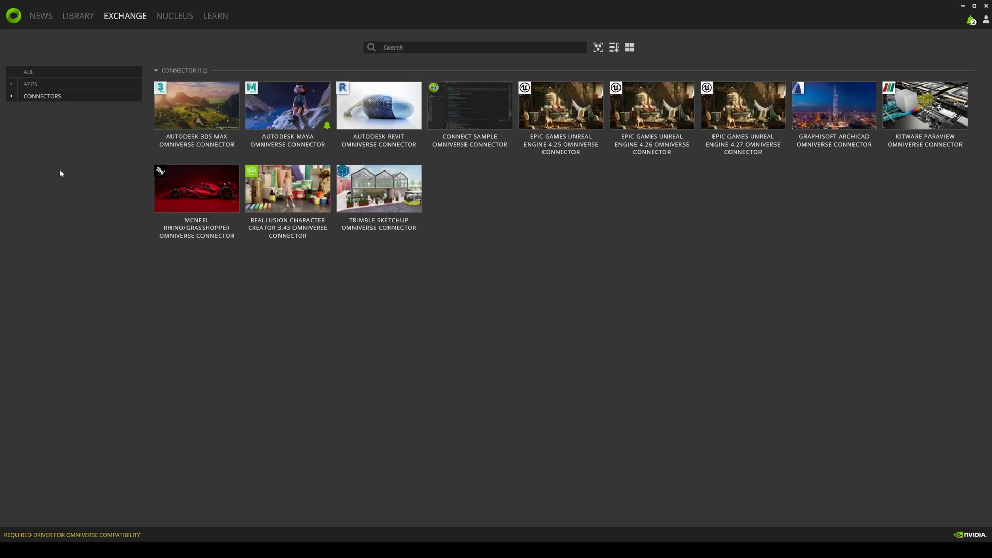
click(12, 96)
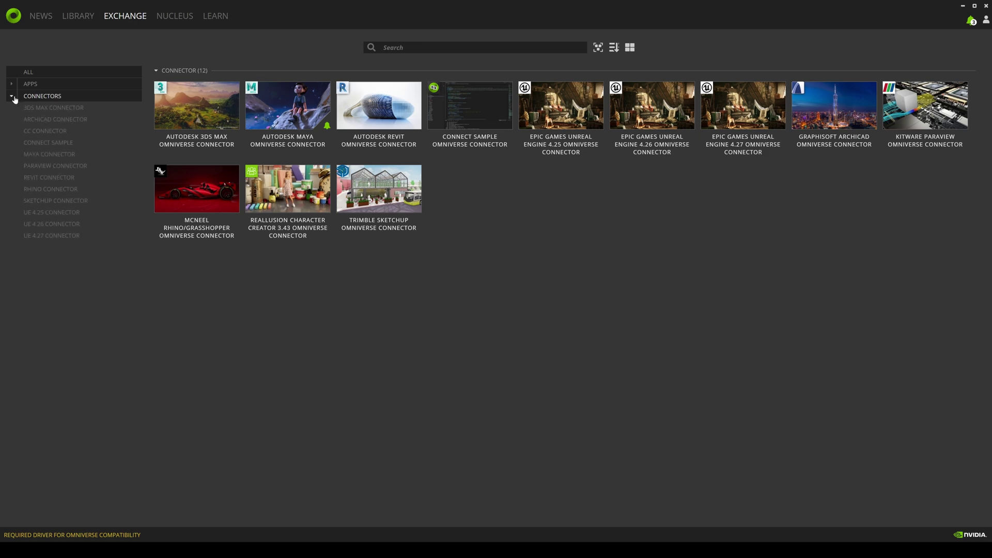
click(71, 237)
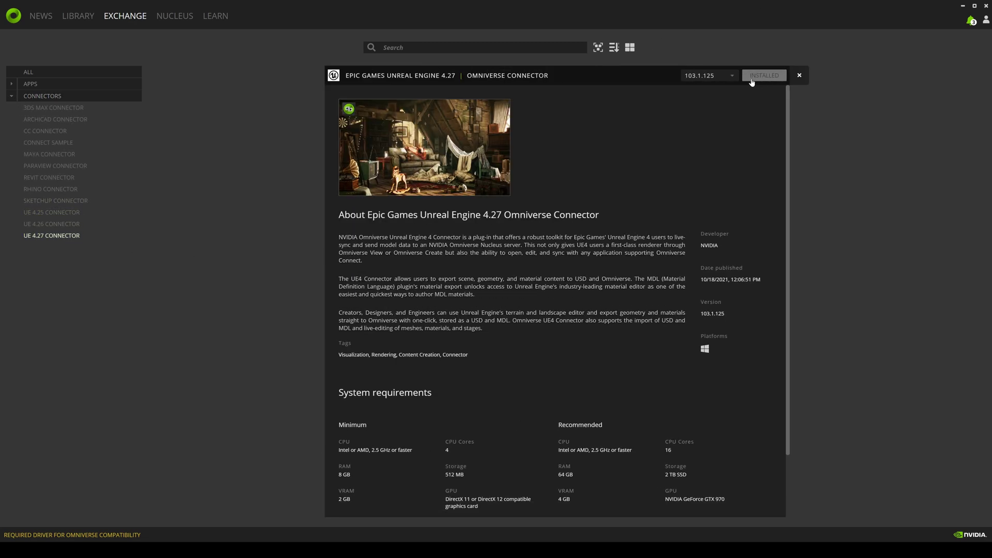
click(727, 78)
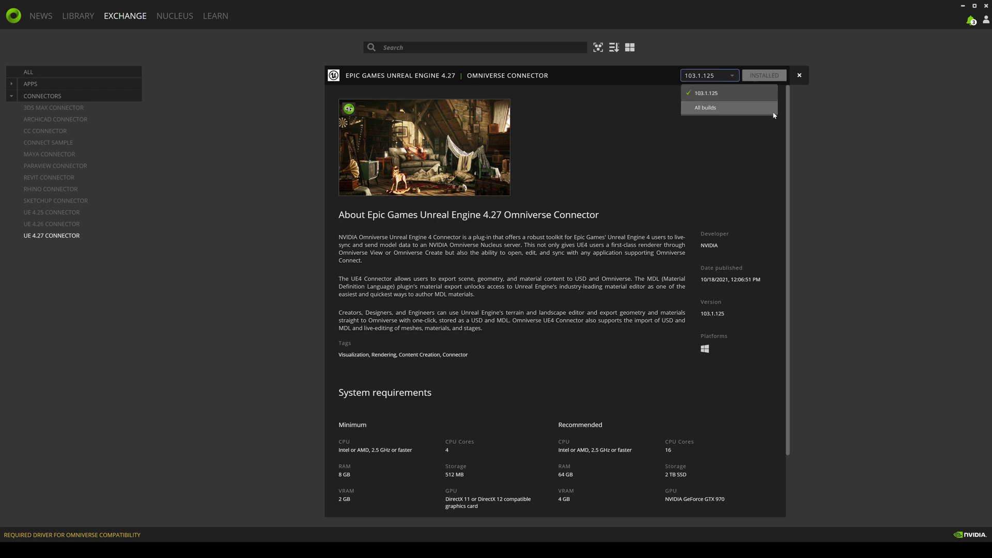
click(760, 130)
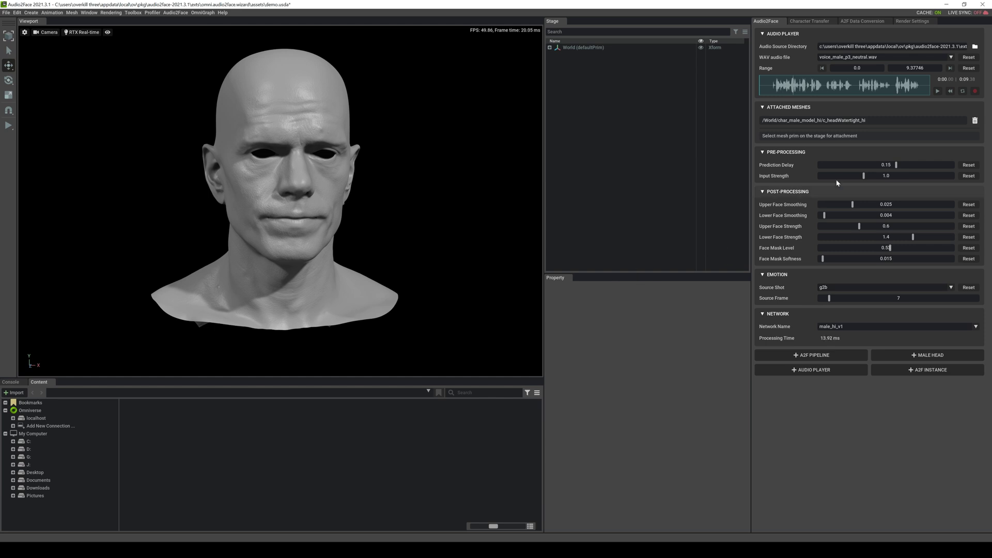
Play the voice_male_p3_neutral.wav sample in Audio2Face to preview the head's lip-sync, and pause it
click(938, 92)
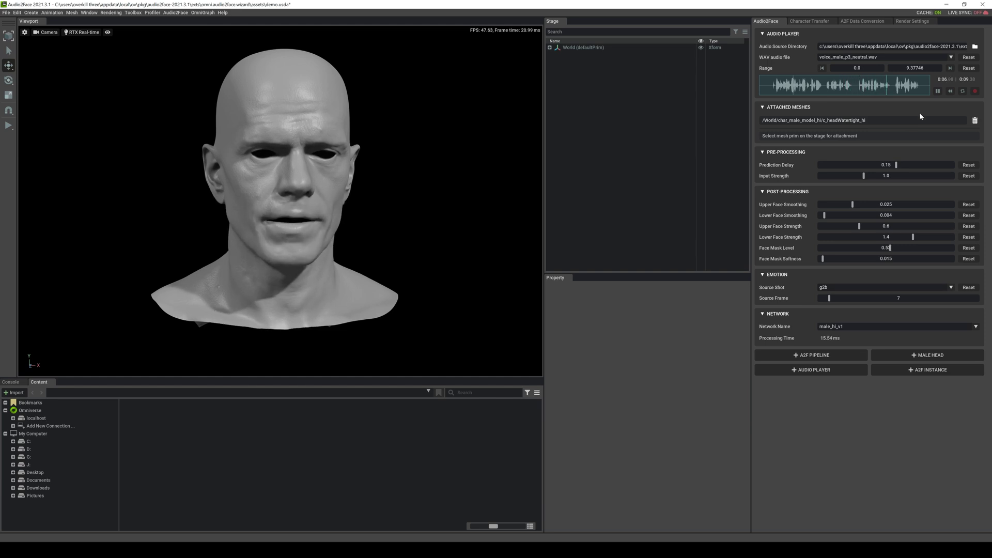
click(938, 91)
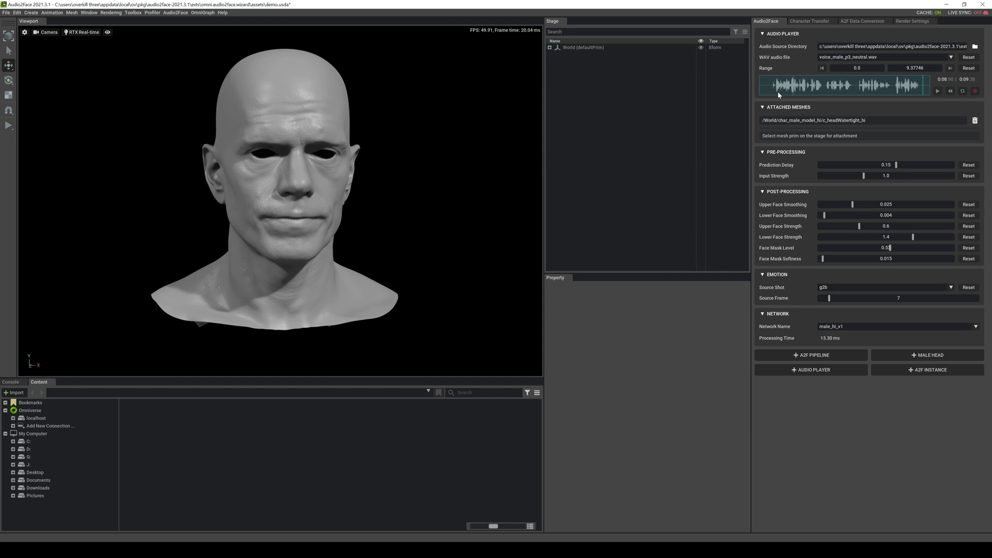
Set the audio source directory to the Desktop's audio folder, load dong.wav, and play it back on the head
click(974, 46)
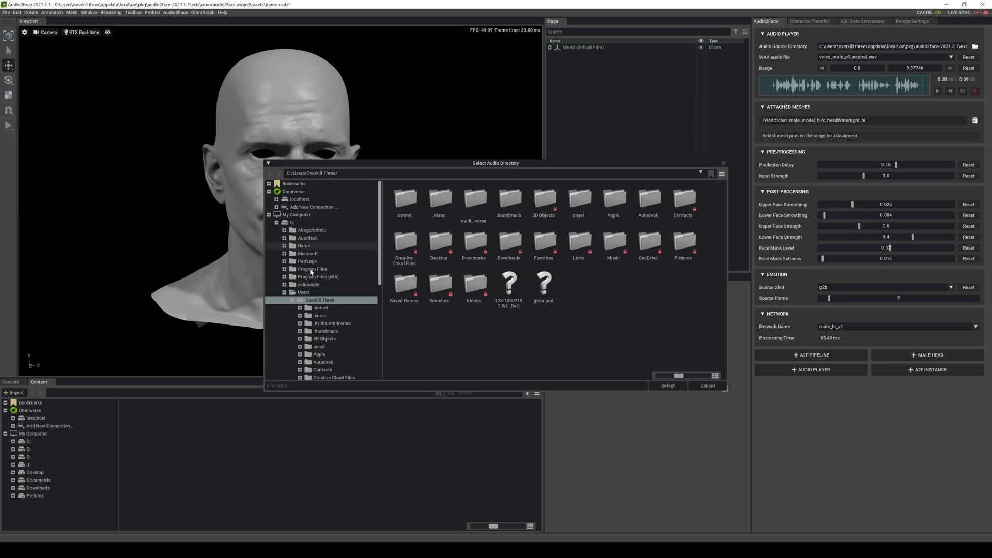
click(284, 293)
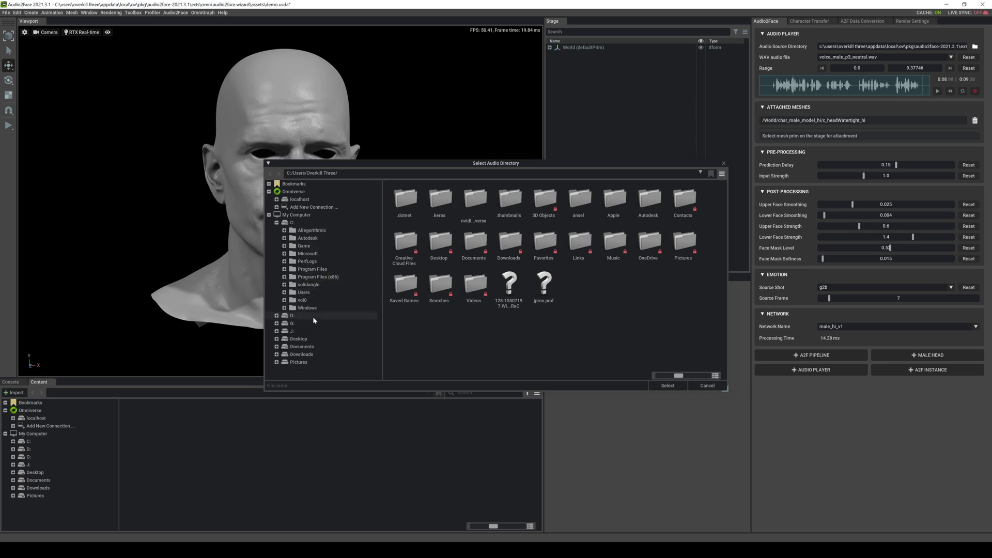
click(299, 339)
double_click(508, 201)
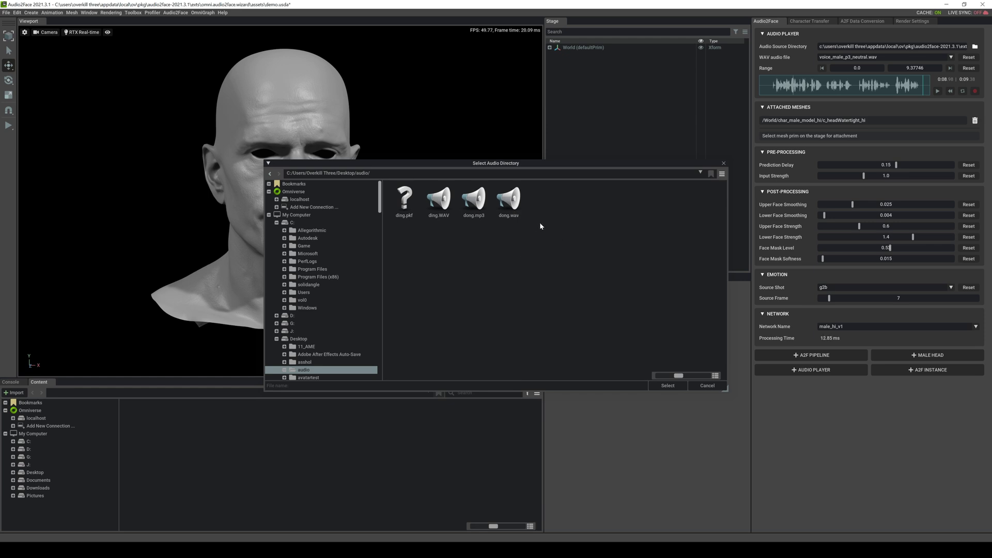
double_click(515, 211)
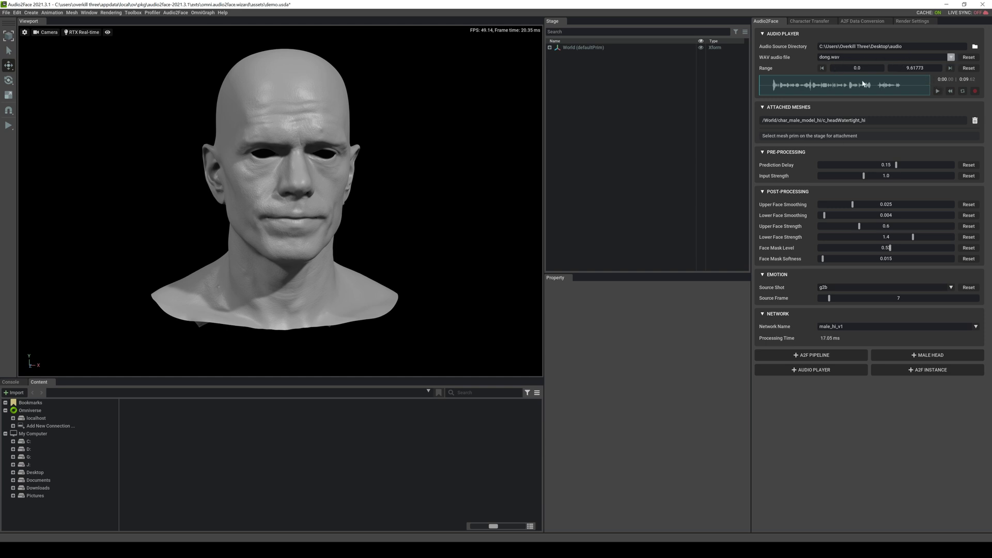
click(937, 91)
click(937, 92)
Add male_bs_46.usd from localhost/NVIDIA/Assets/Audio2Face/Samples/blendshape_solve to the stage
click(67, 418)
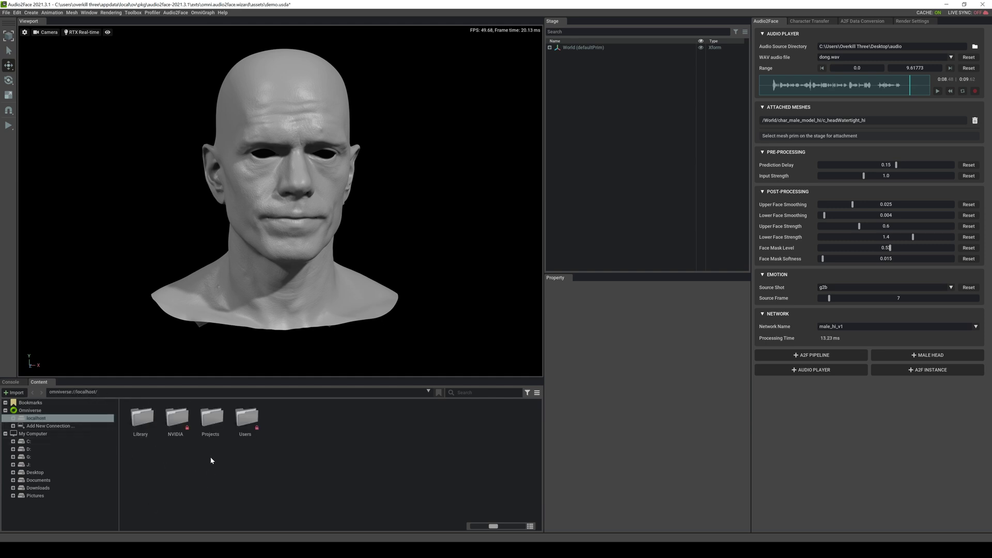
double_click(176, 418)
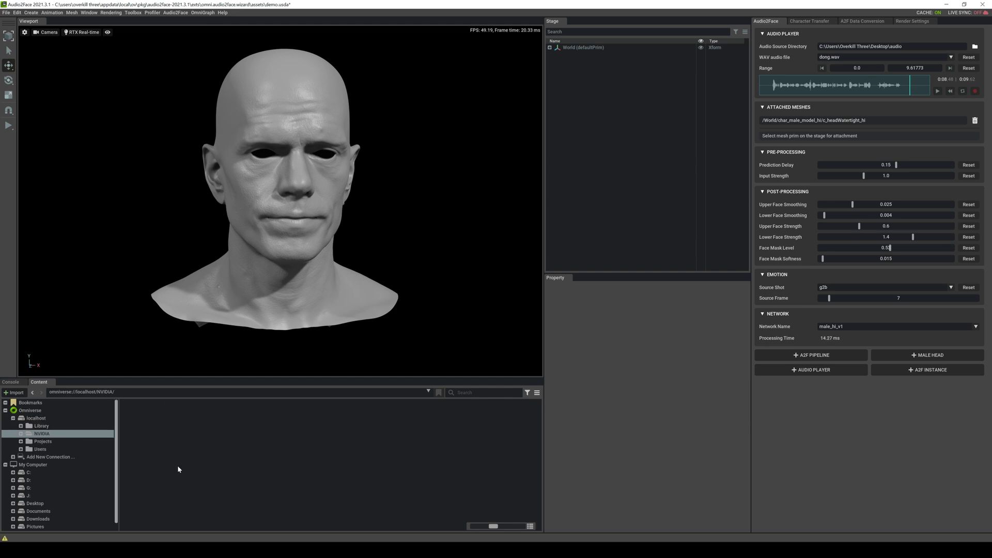
double_click(141, 416)
double_click(175, 417)
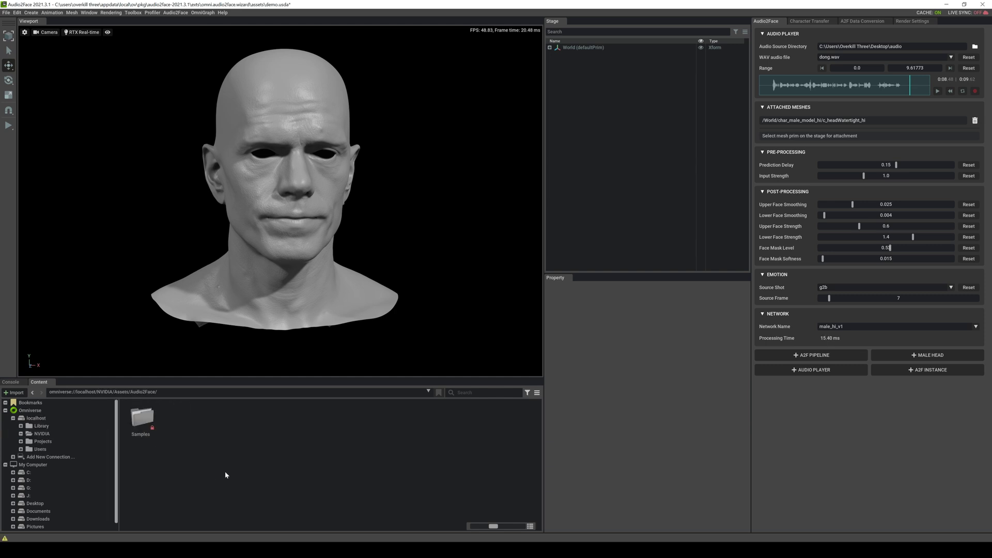
double_click(139, 418)
double_click(141, 417)
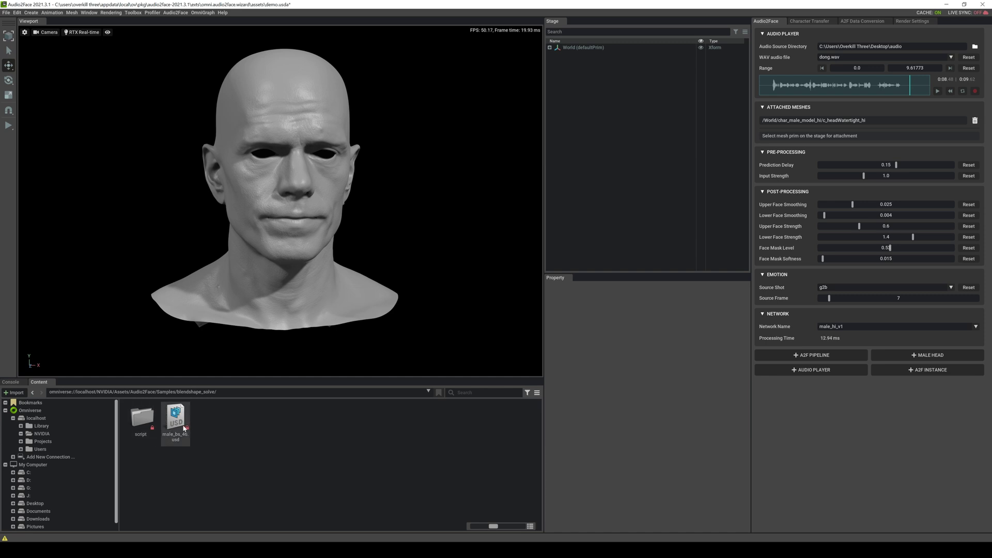
drag(176, 422, 661, 87)
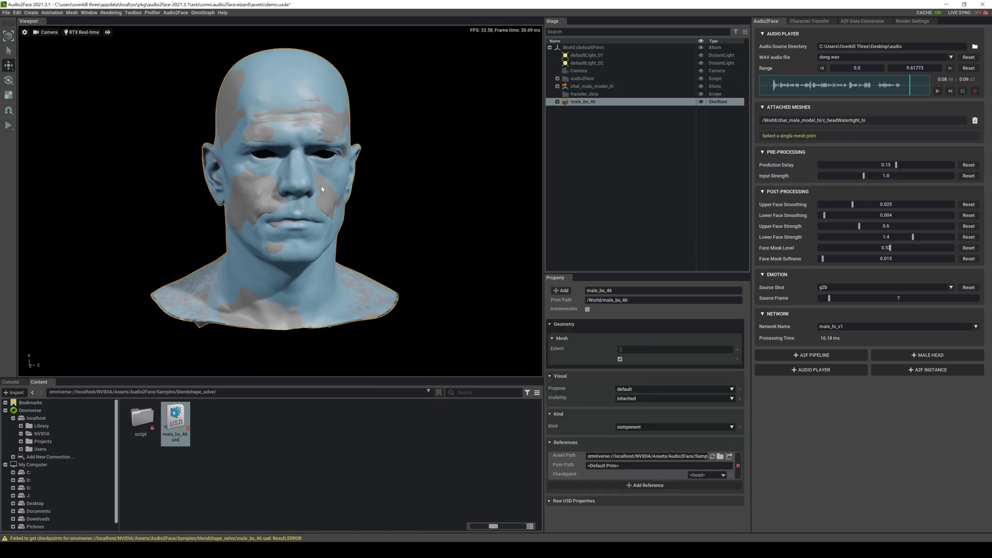
Move char_male_model_hi beside the blendshape head by setting its X translation to 27.0, and clear the selection
click(307, 179)
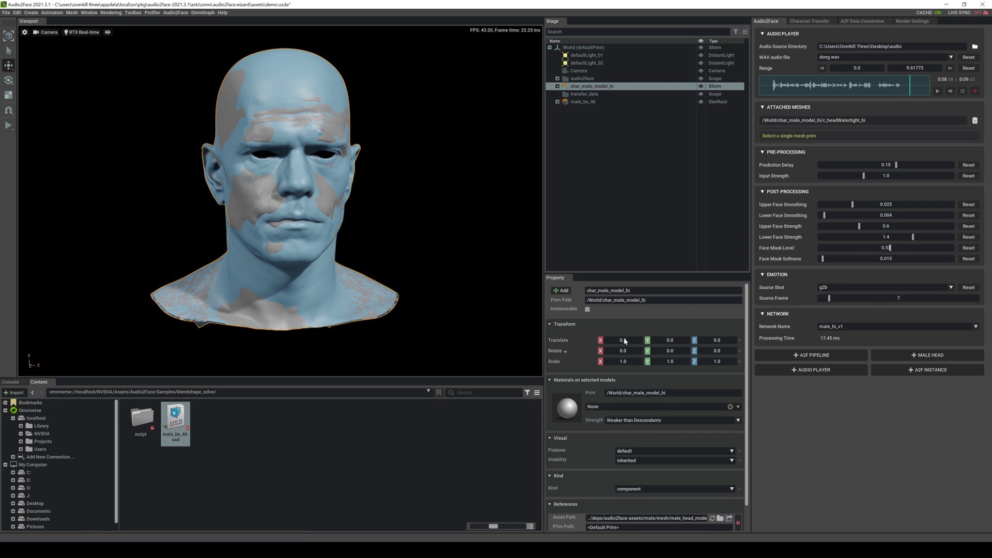
drag(624, 339, 626, 340)
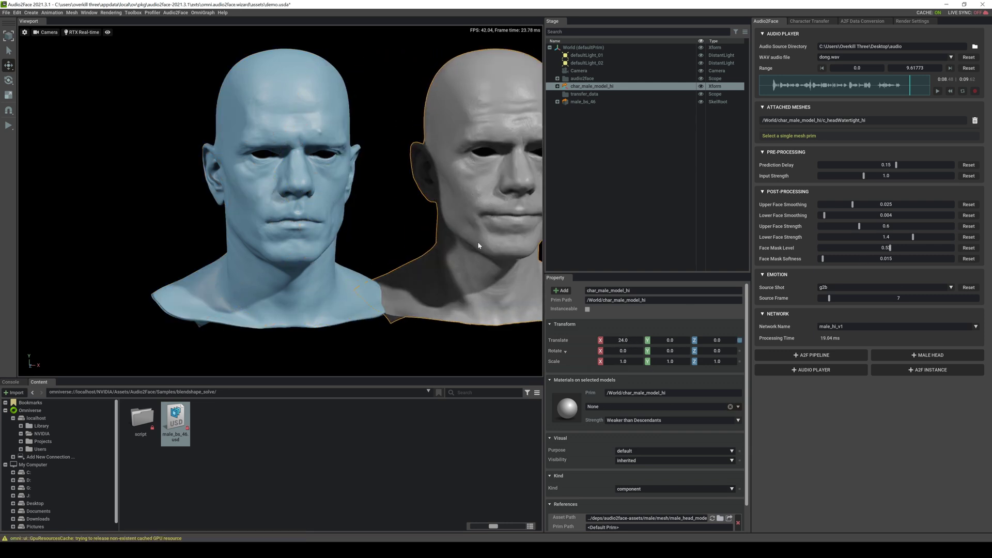
scroll(477, 240, down, 3)
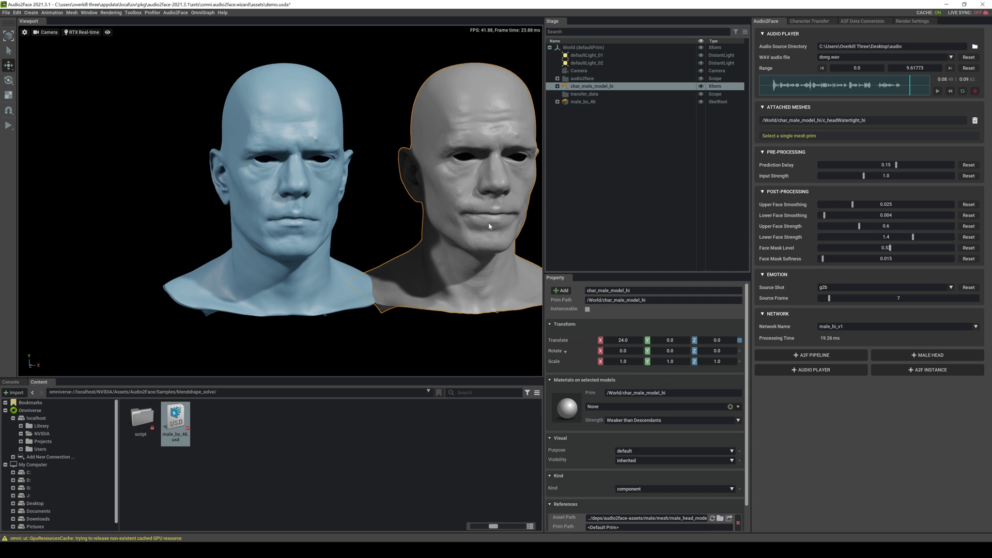
middle_drag(488, 223, 469, 229)
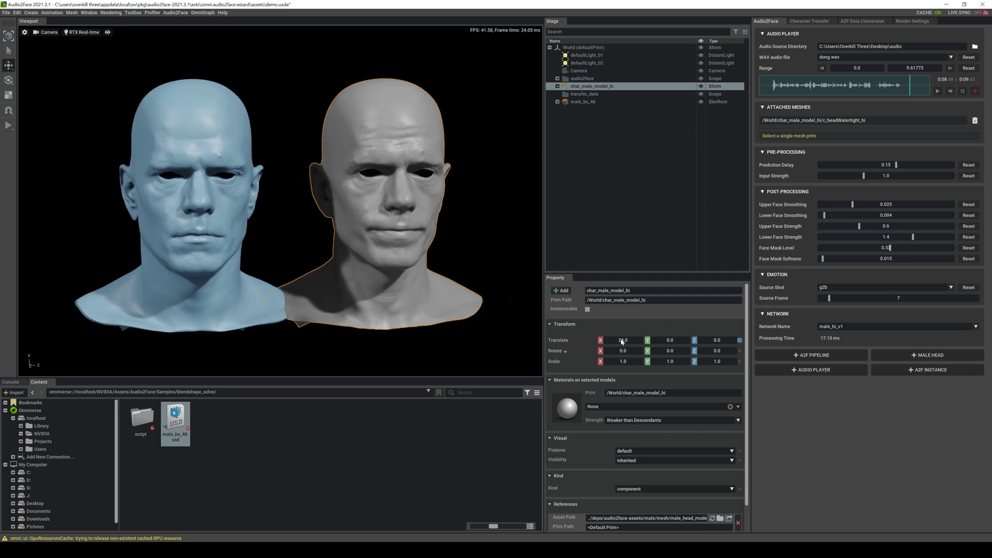
drag(622, 342, 625, 342)
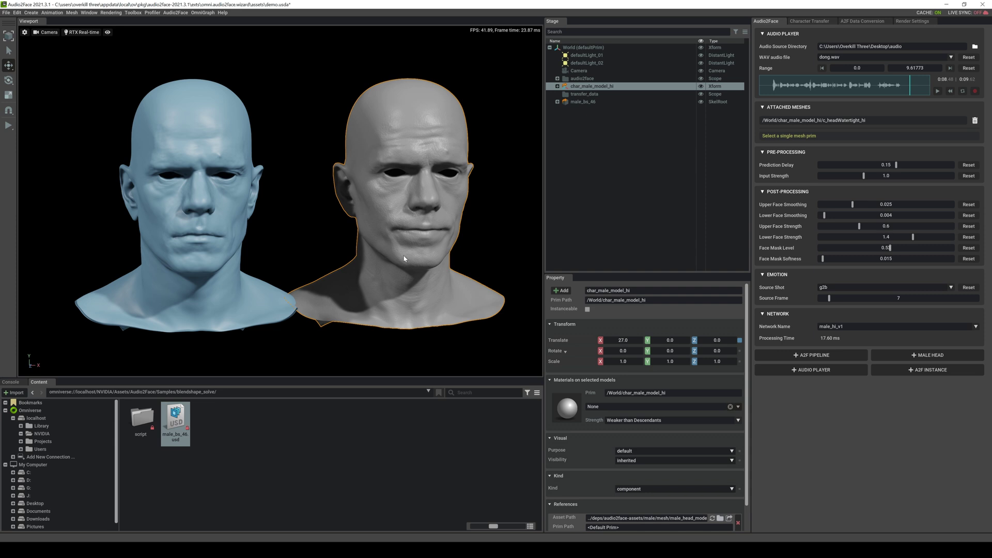
click(490, 149)
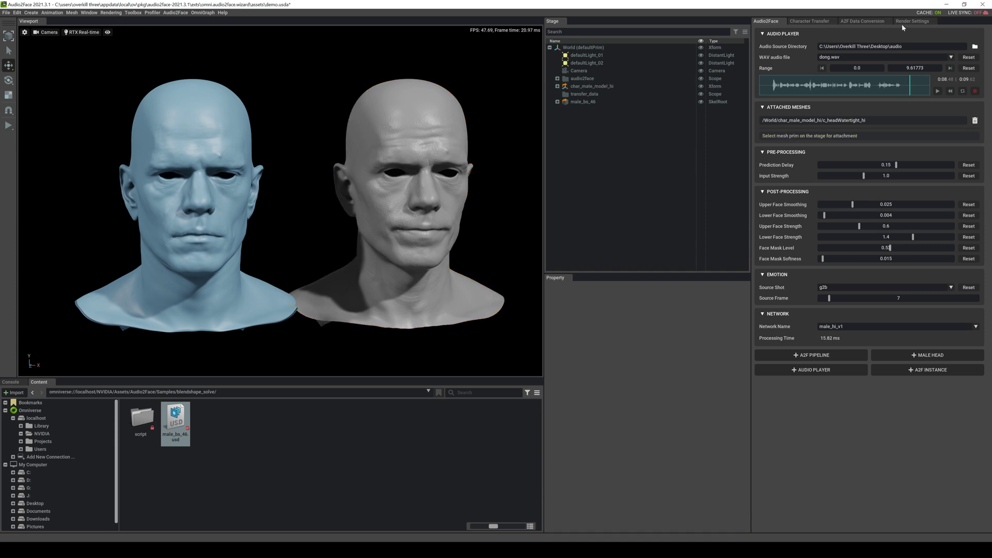
Set up a blendshape solve with c_headWatertight_hi as the input anim mesh and /World/male_bs_46/neutral as the blendshape mesh
click(862, 21)
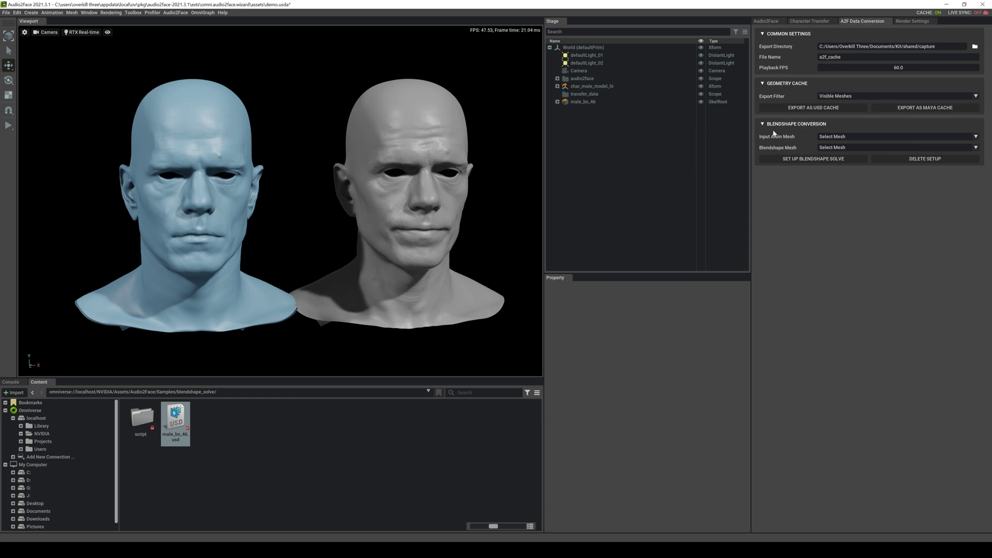
click(849, 137)
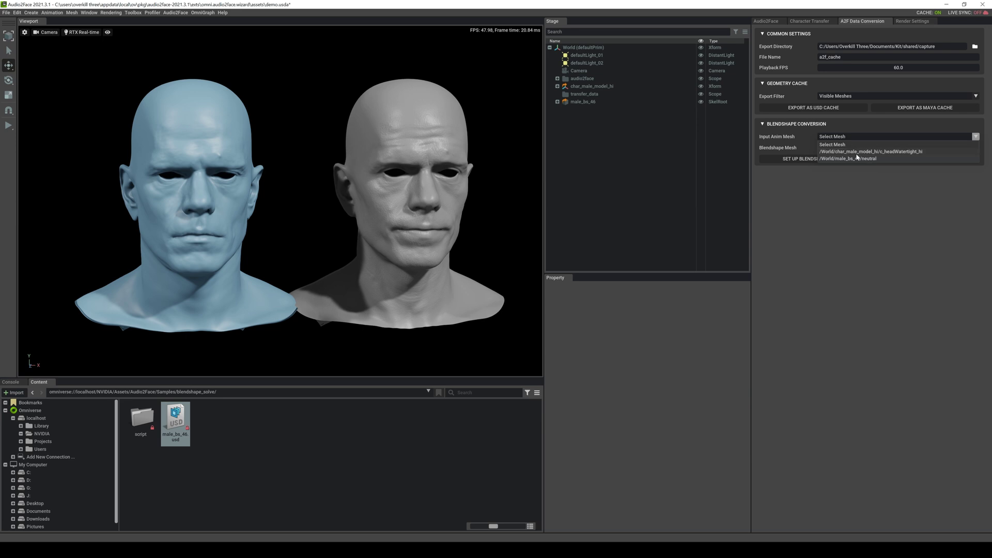
click(862, 151)
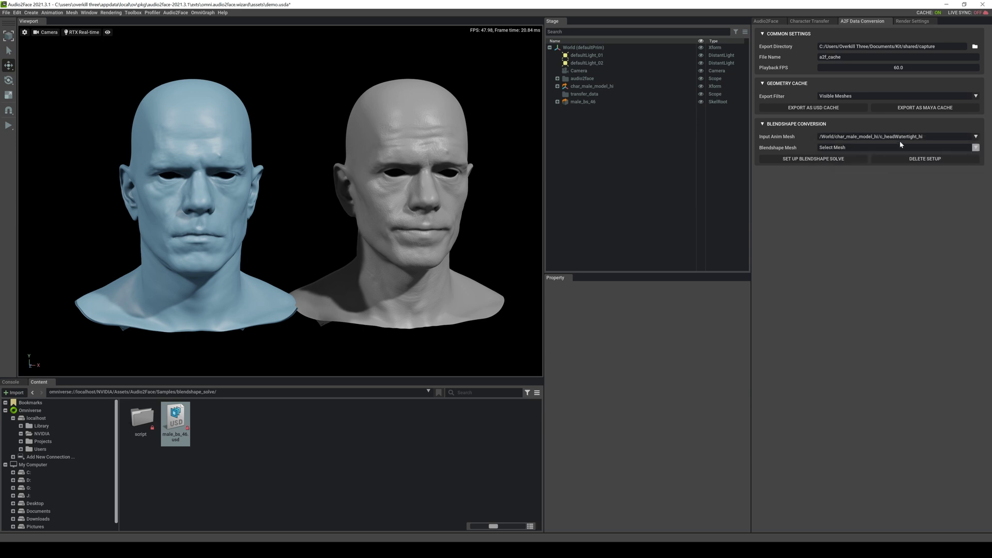
click(835, 150)
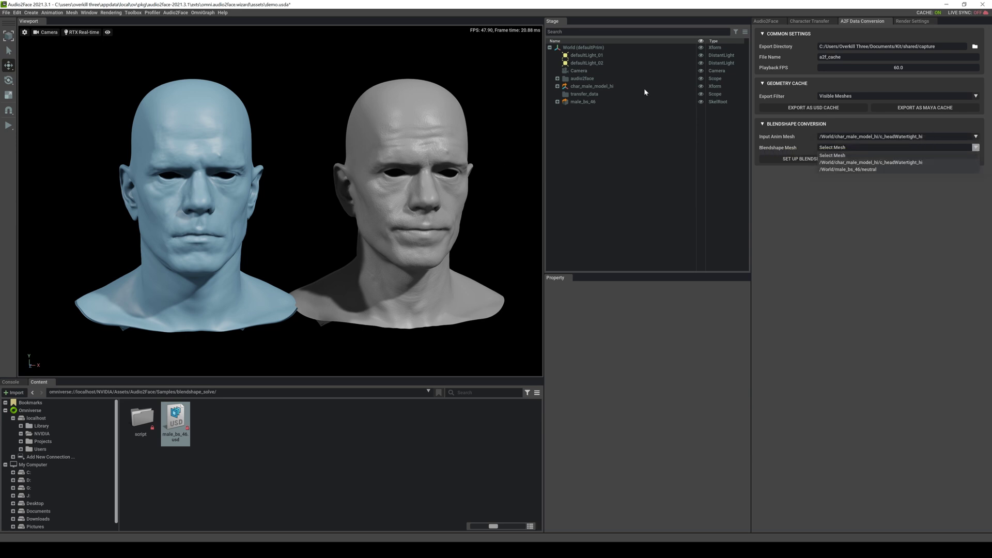
click(867, 170)
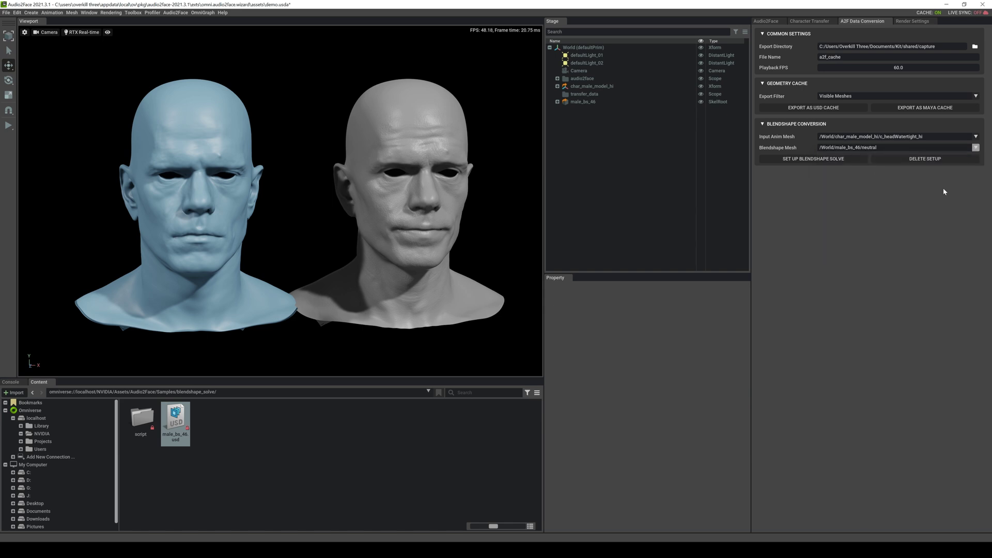
click(847, 159)
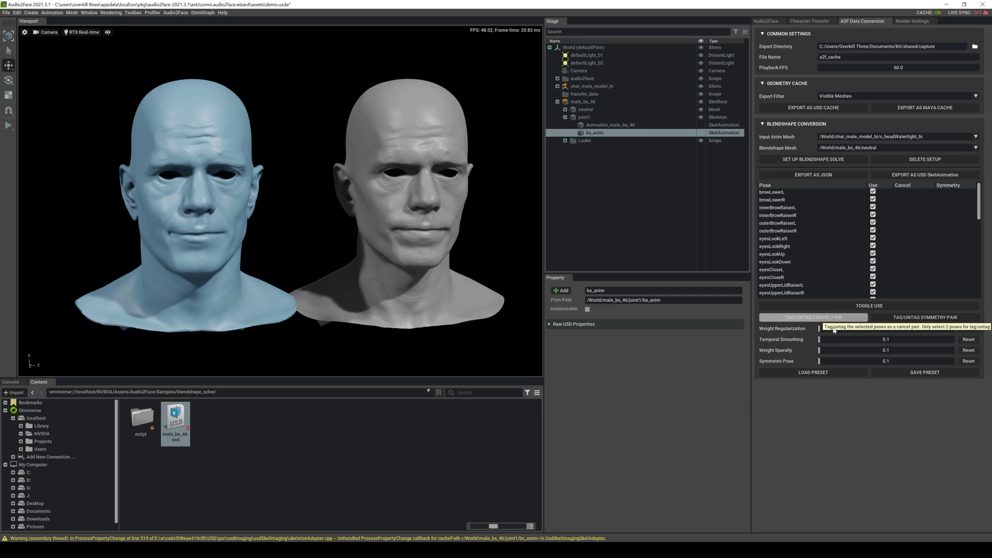
Set Weight Regularization to 4.23 and Temporal Smoothing to 3.46, and play dong.wav from near its start to check both heads
drag(826, 325, 824, 340)
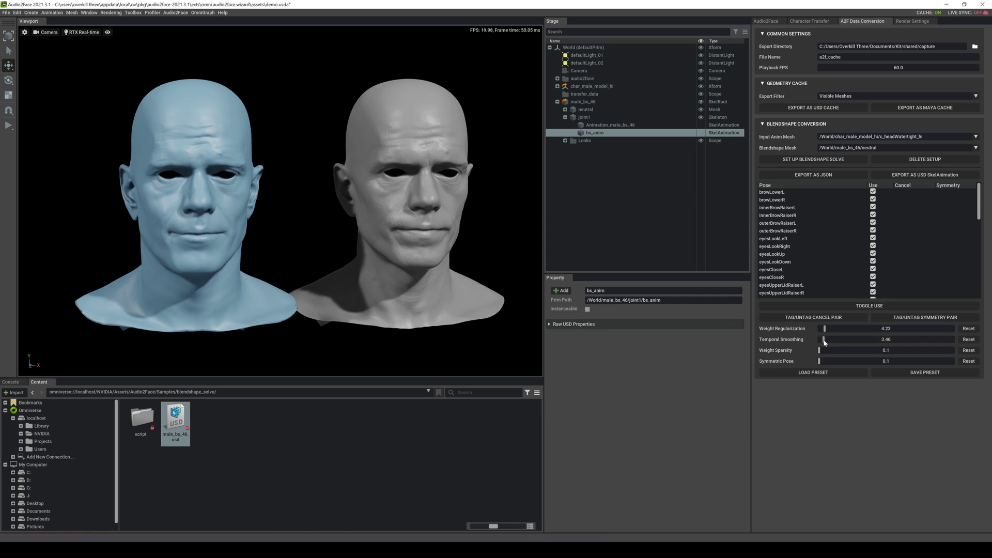
click(762, 21)
click(768, 86)
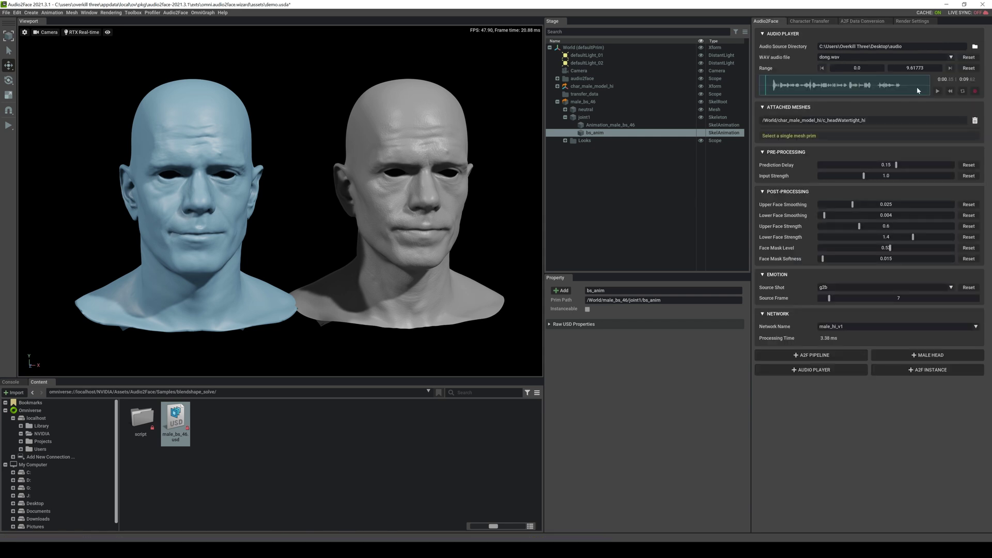
click(937, 91)
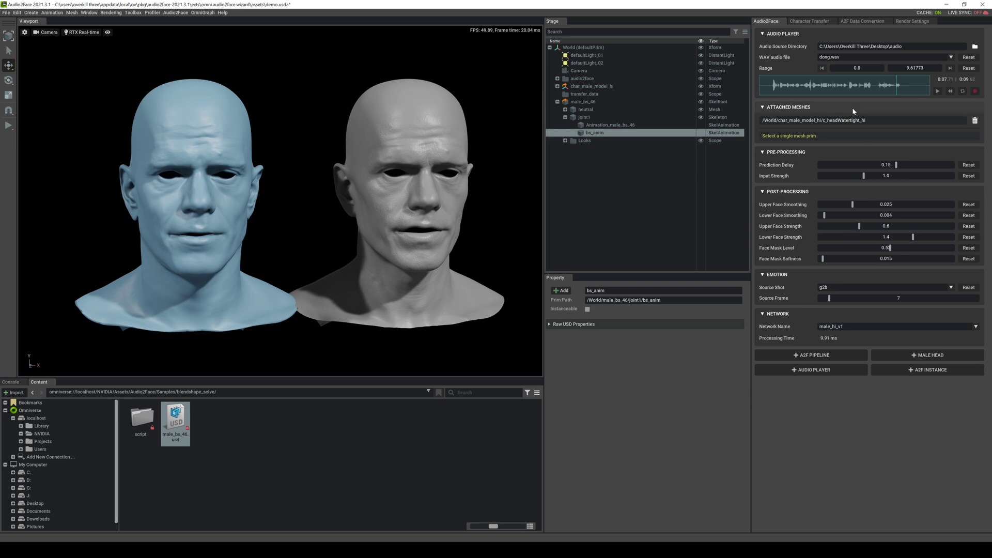
Export the solved blendshape weights as a USD SkelAnimation to a2f_cache.usd in the shared capture folder
click(862, 21)
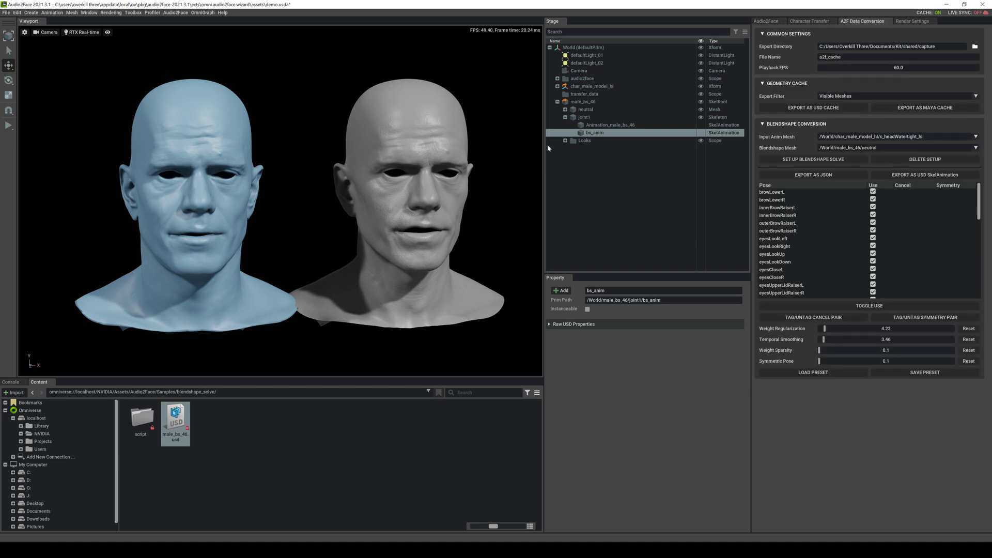
click(924, 176)
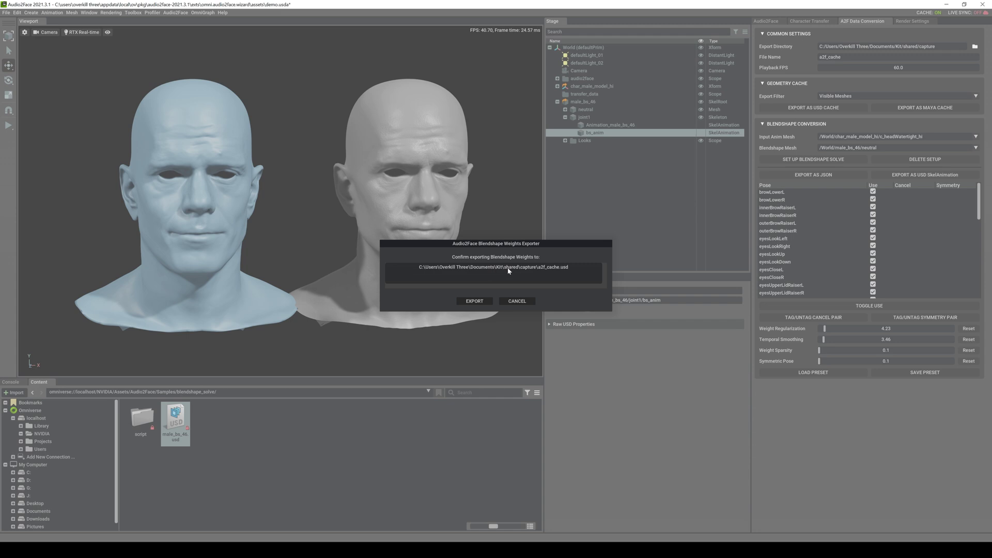
click(475, 302)
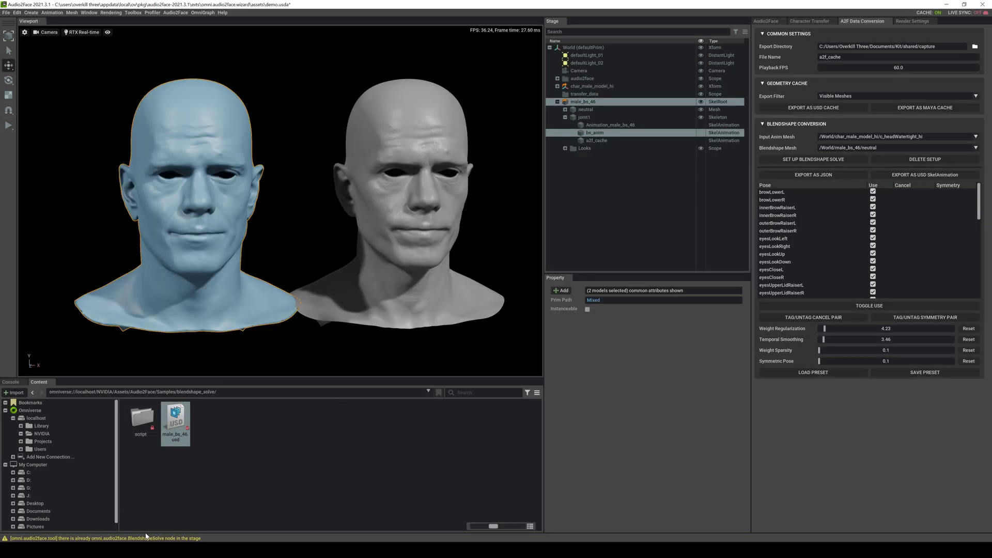
Switch to the Alley project in Unreal Editor and display the level viewport in Lit mode
click(145, 550)
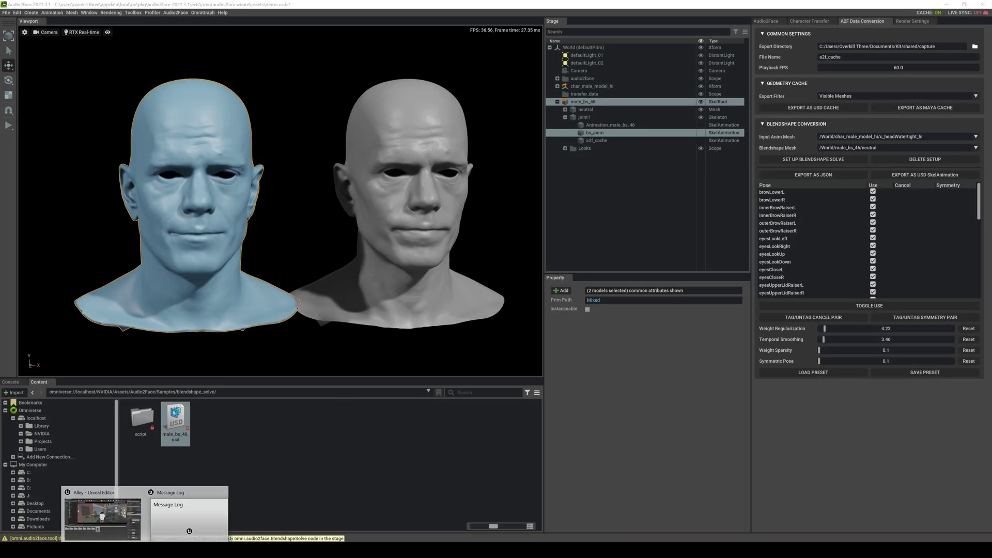
click(123, 509)
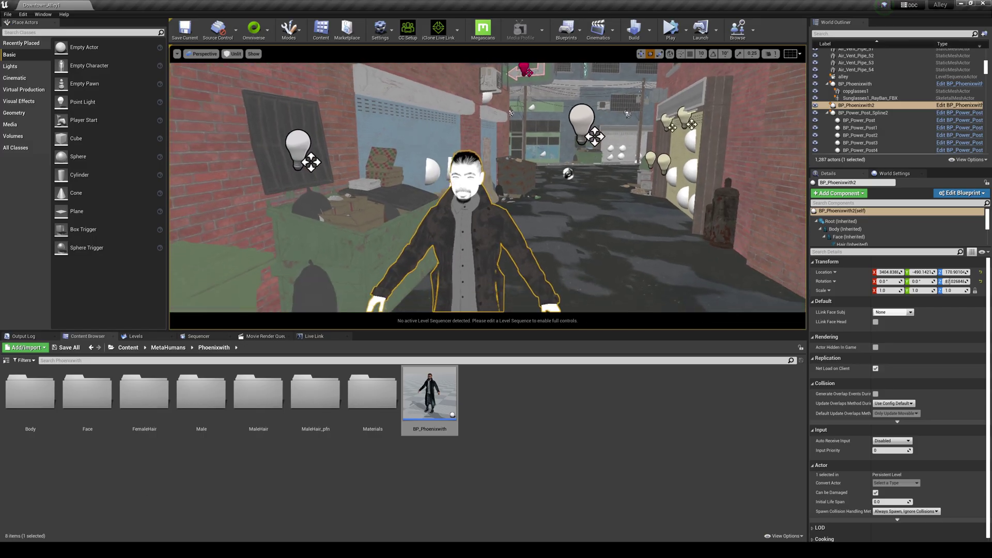
click(232, 54)
click(239, 72)
Set the intensity of PointLight4, above the green dumpsters near the MetaHuman, to 8.0 cd
key(w)
right_drag(390, 126, 330, 119)
key(s)
key(s)
click(446, 127)
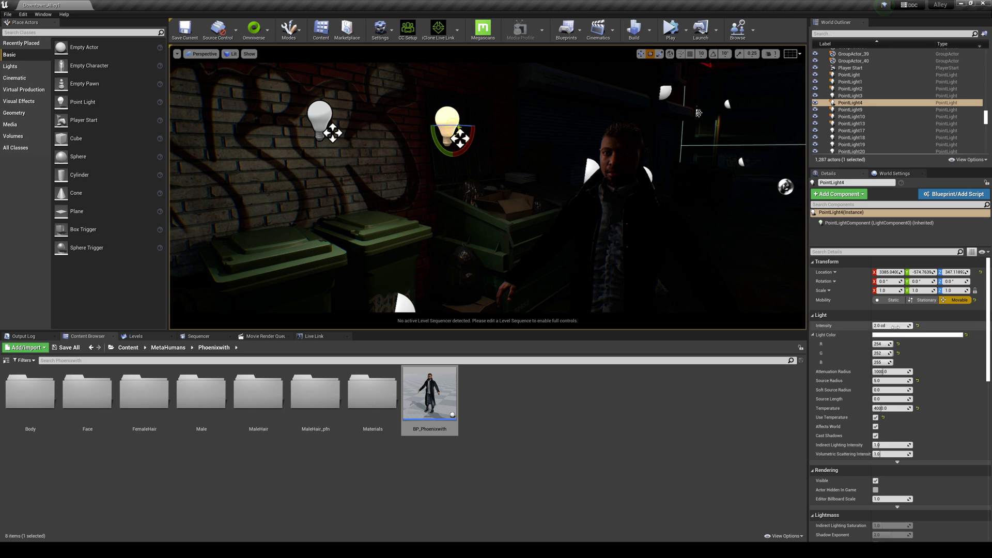
key(Return)
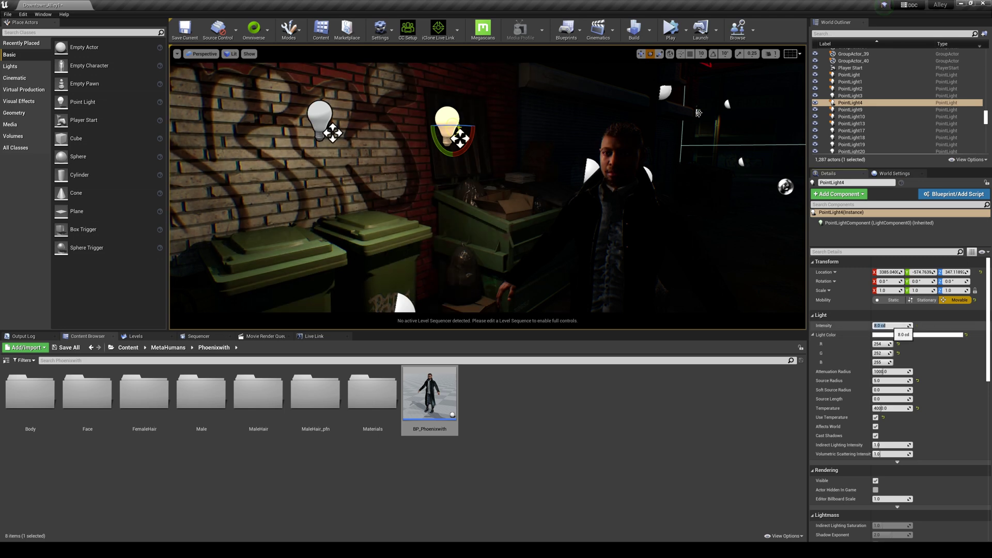
Move PointLight4 along Y to about -537 so it lights the MetaHuman's face, and frame the head in the viewport
right_drag(455, 151, 459, 133)
key(w)
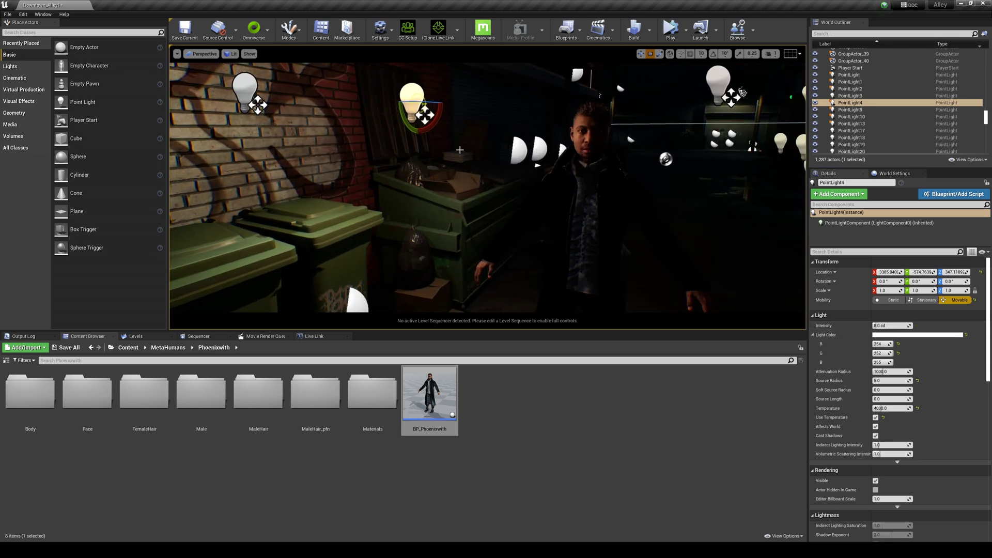
drag(441, 105, 511, 113)
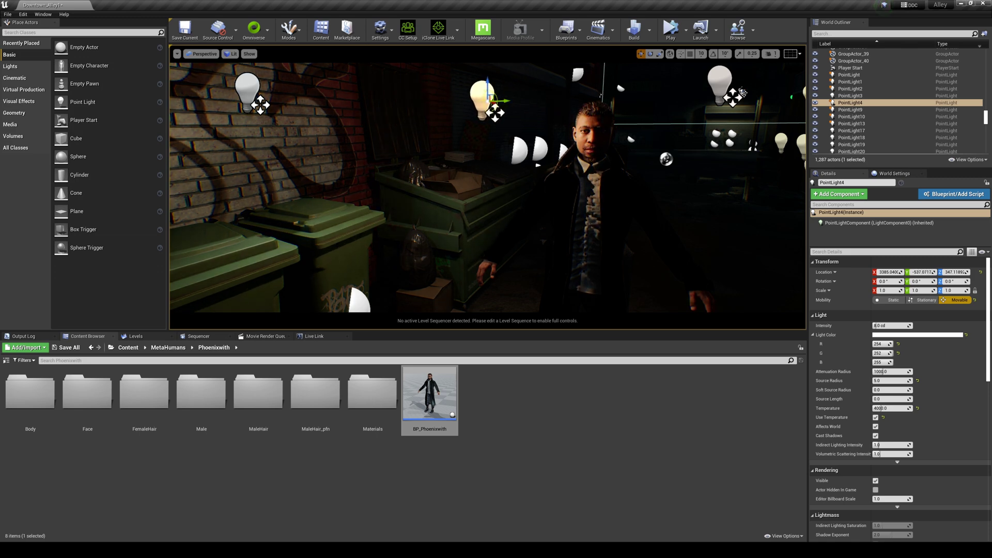
key(w)
right_drag(511, 124, 481, 106)
key(s)
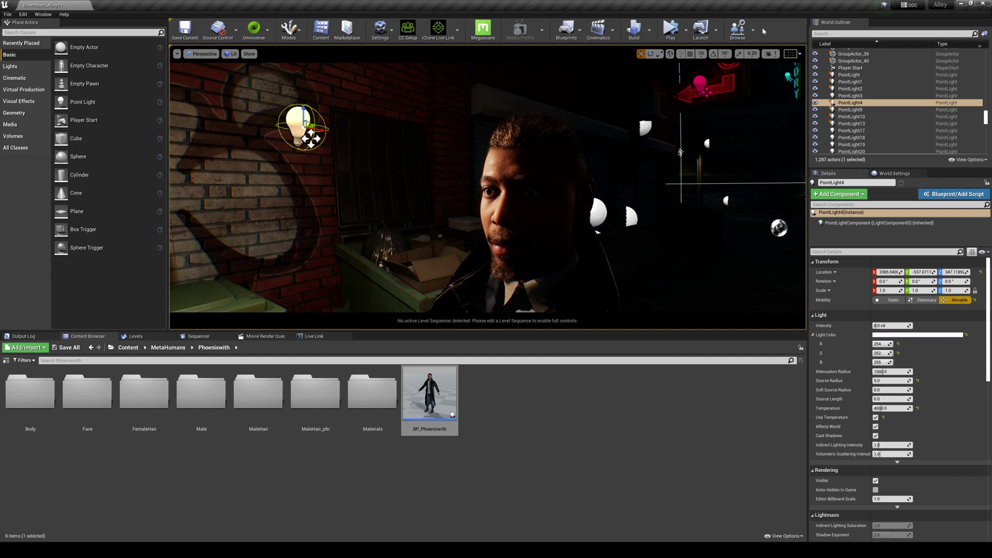
click(770, 54)
right_drag(693, 131, 720, 141)
key(a)
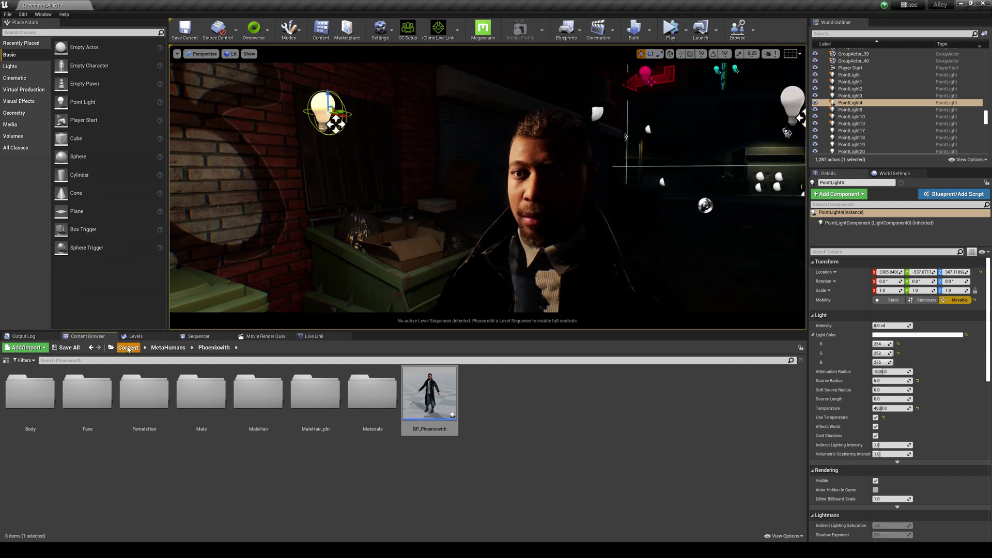
Create a folder named audiodeuxface in the project's Content folder and open it
click(128, 347)
scroll(533, 518, down, 2)
right_click(476, 502)
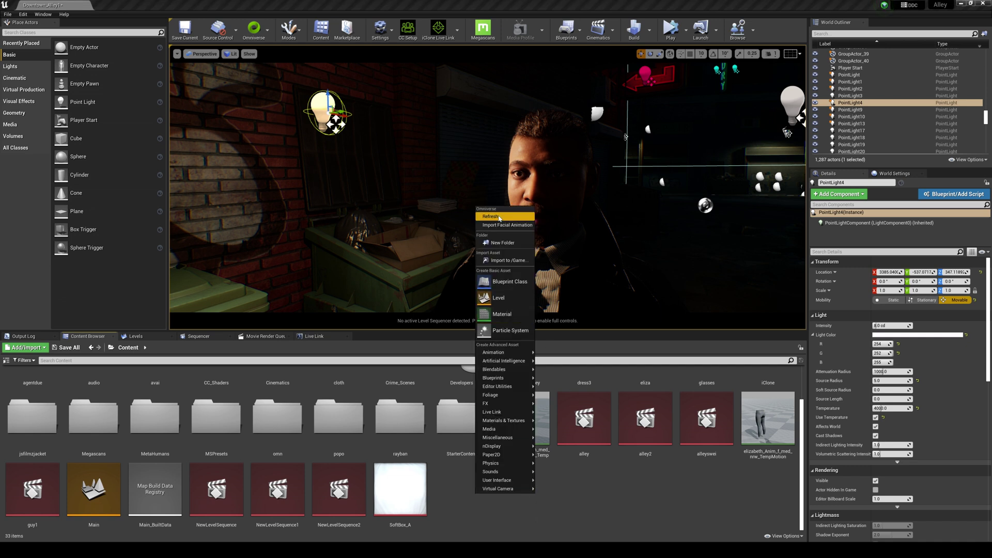
click(501, 243)
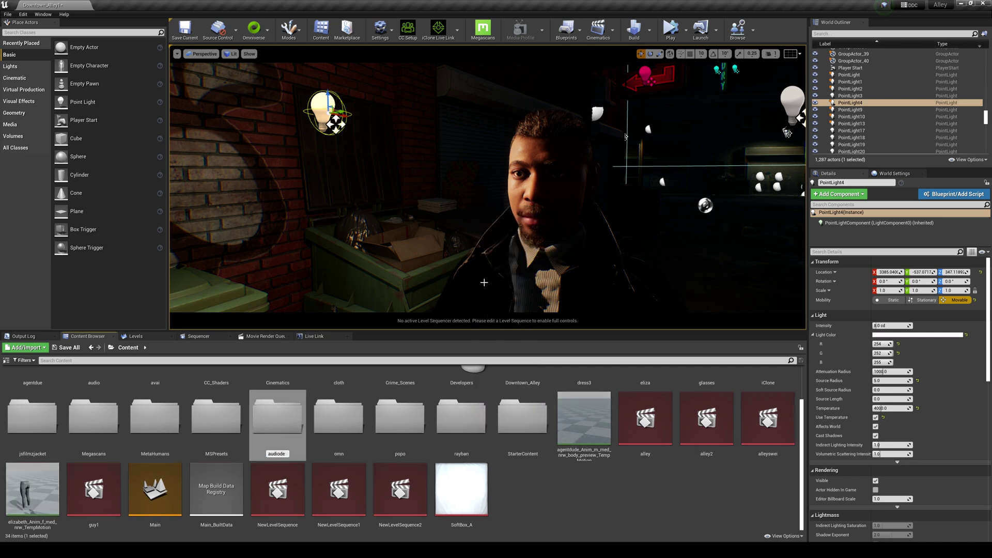
text(audiodeuxface)
key(Return)
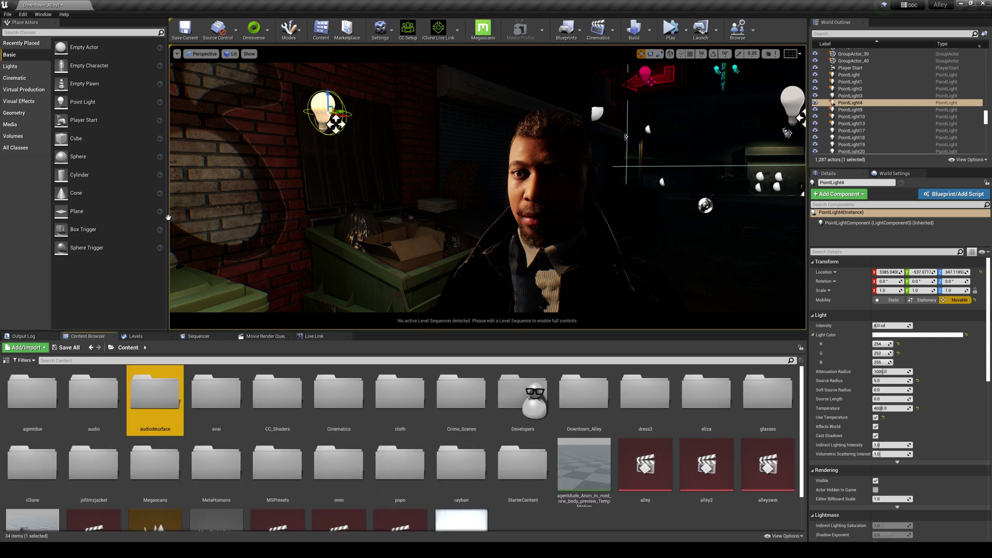
double_click(159, 394)
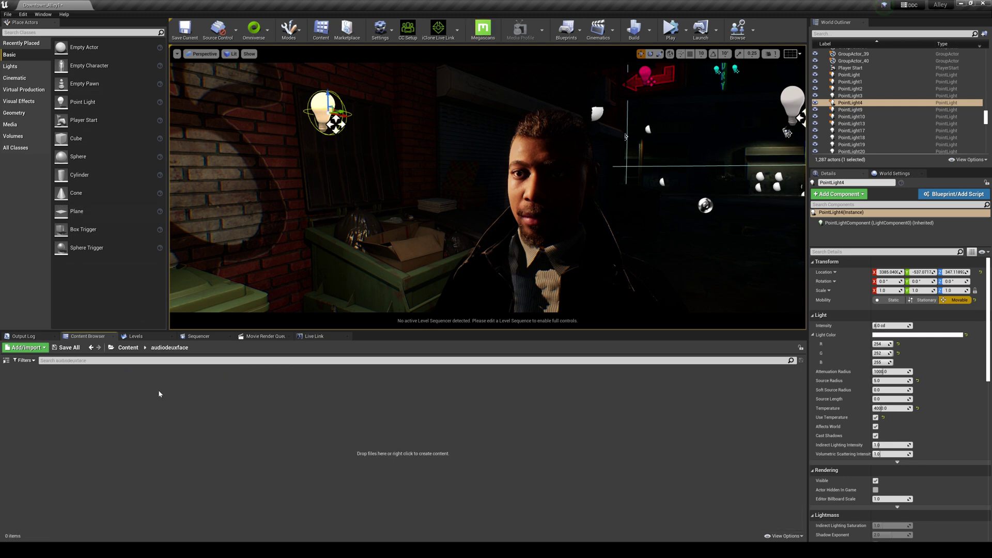
Import a2f_cache.usd into the audiodeuxface folder as an Omniverse facial animation using Face_Archetype_Skeleton
right_click(158, 448)
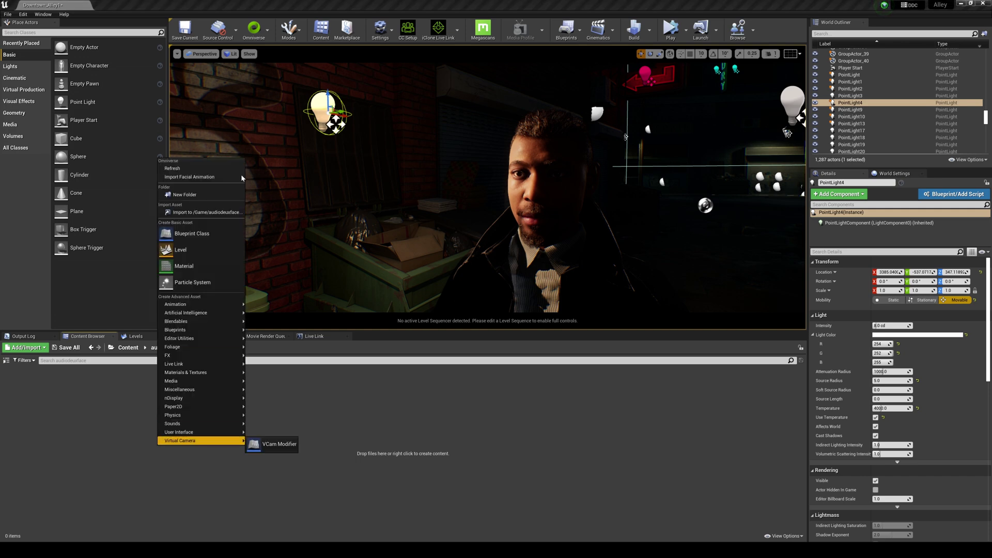
click(212, 184)
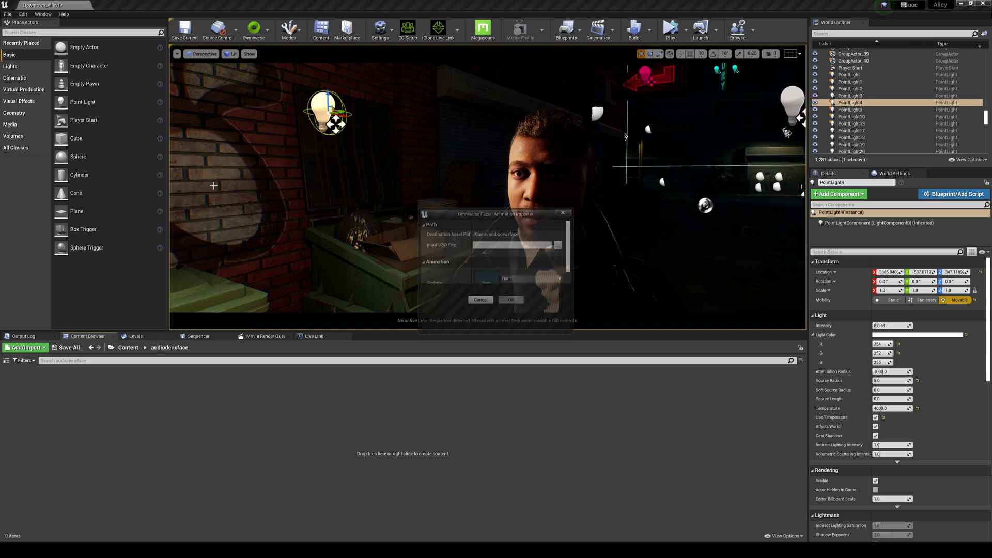
click(558, 244)
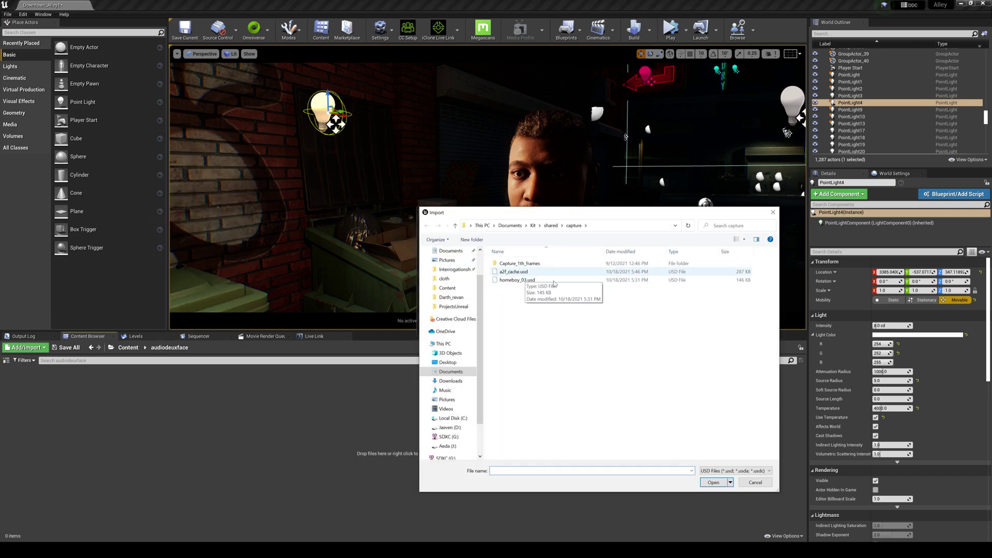
click(514, 272)
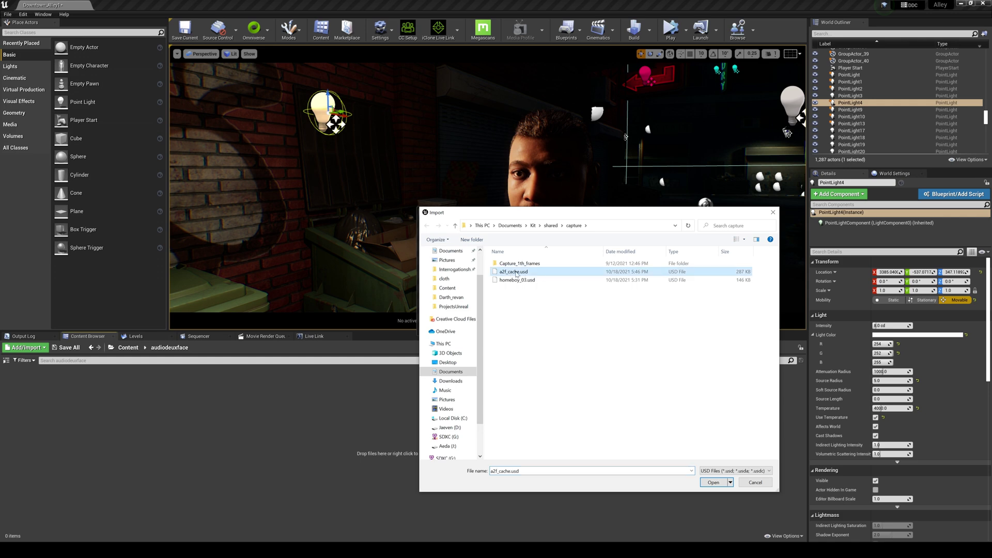
double_click(515, 273)
click(526, 279)
text(face)
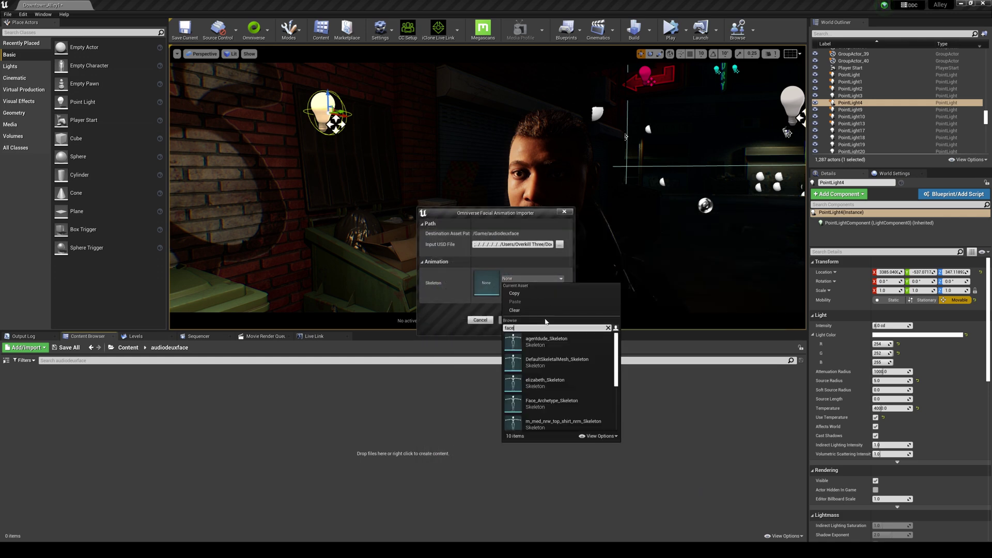
click(548, 341)
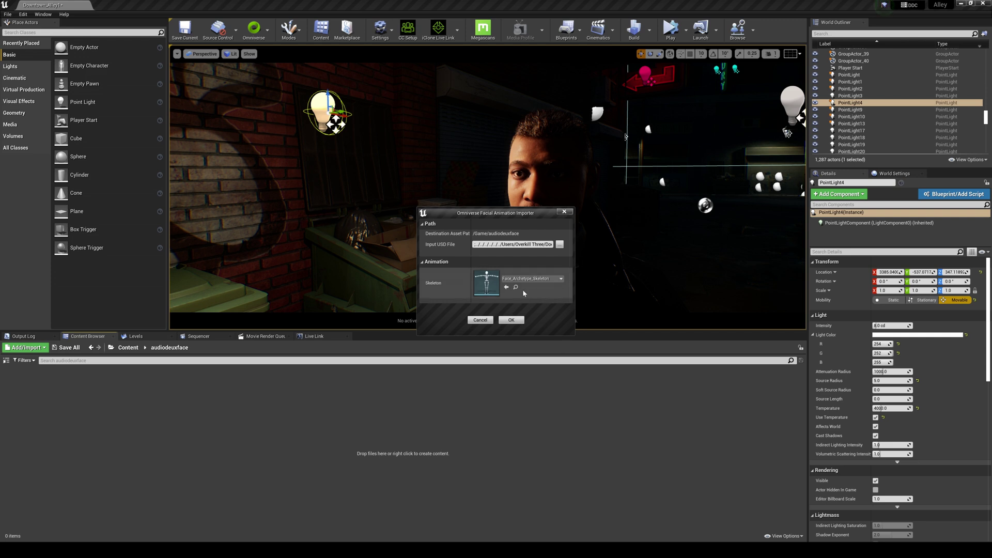
click(510, 321)
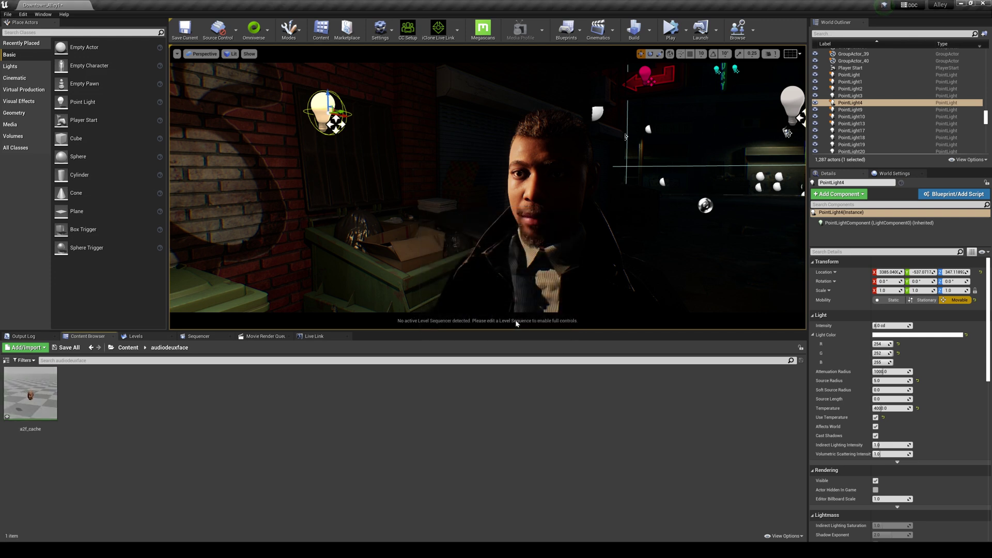
mouse_move(47, 395)
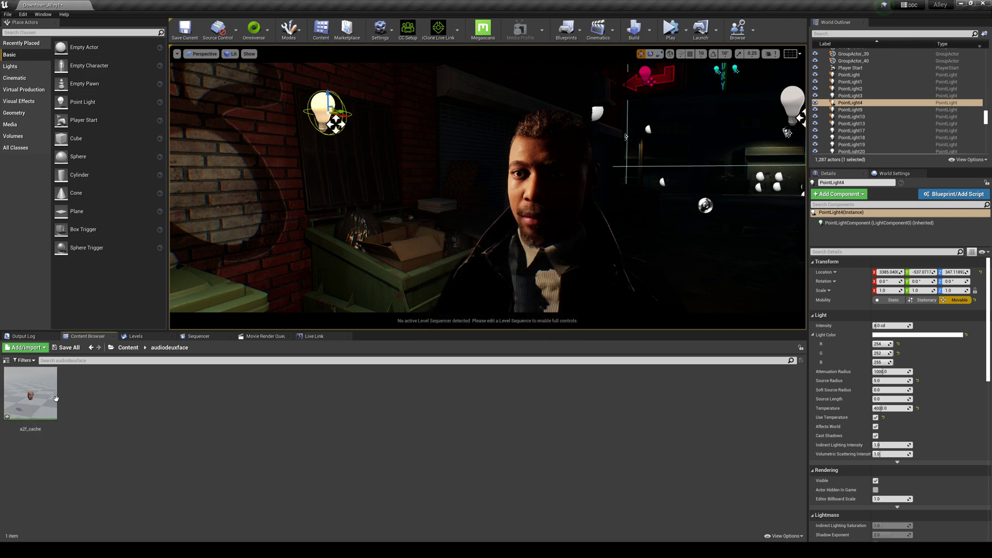
Add a new level sequence named urmom, saved in the Content folder
click(554, 210)
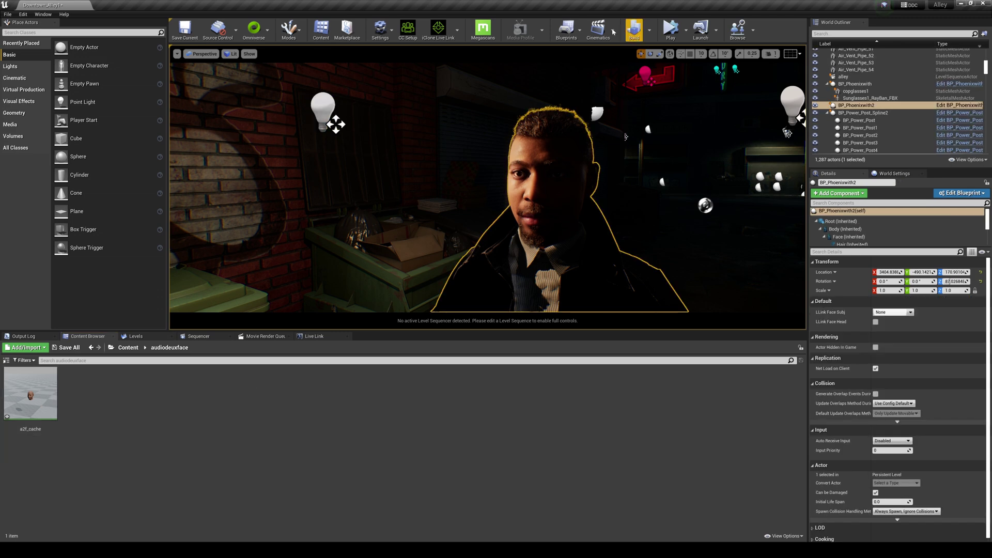
click(598, 29)
click(612, 48)
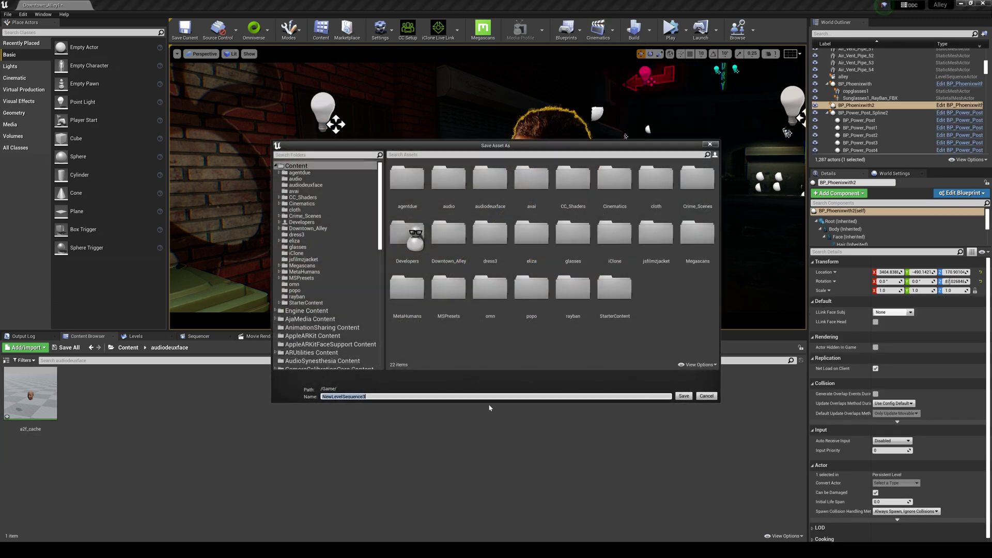
text(urmom)
key(Return)
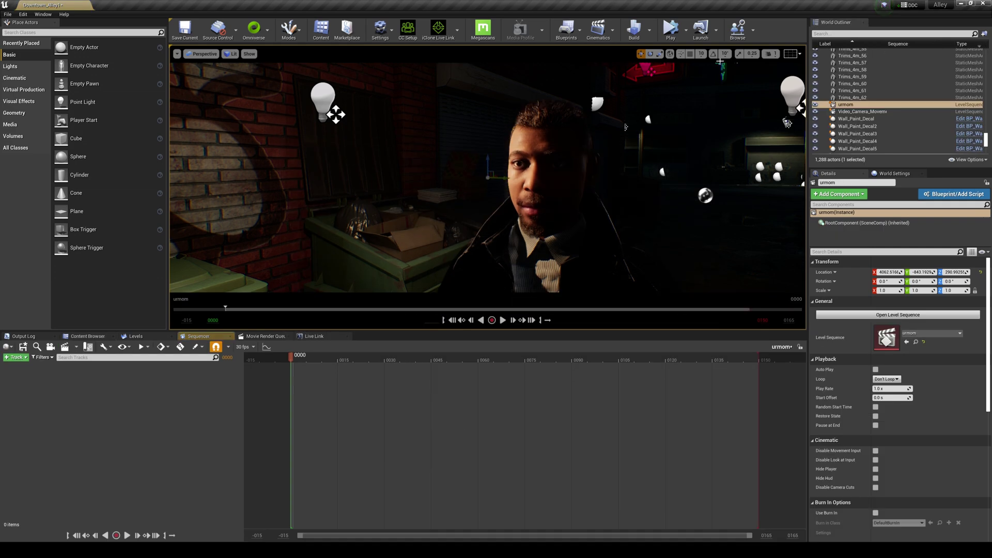
Add BP_Phoenixwith2 to the urmom sequence and delete its Face_ControlBoard_CtrlRig track
click(547, 217)
click(16, 357)
mouse_move(23, 367)
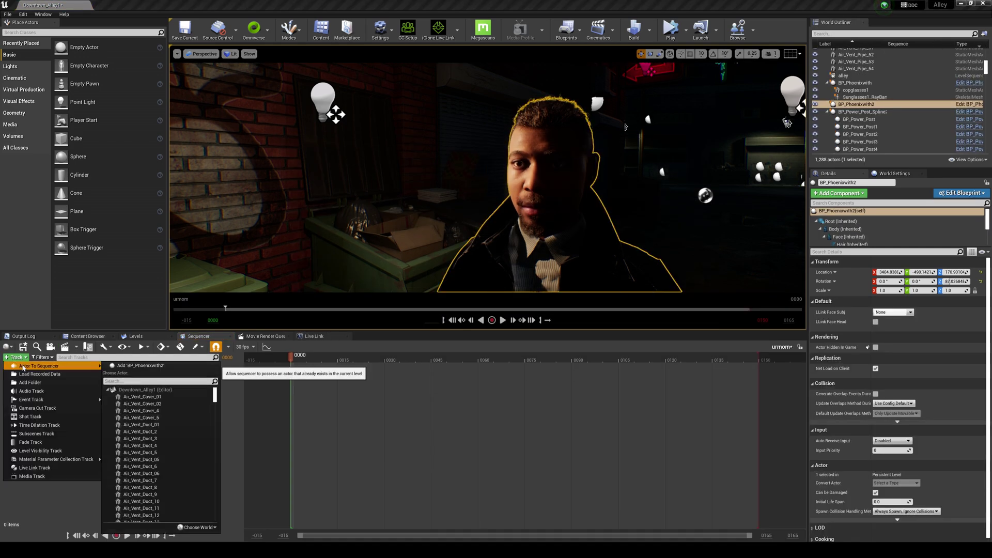
click(141, 366)
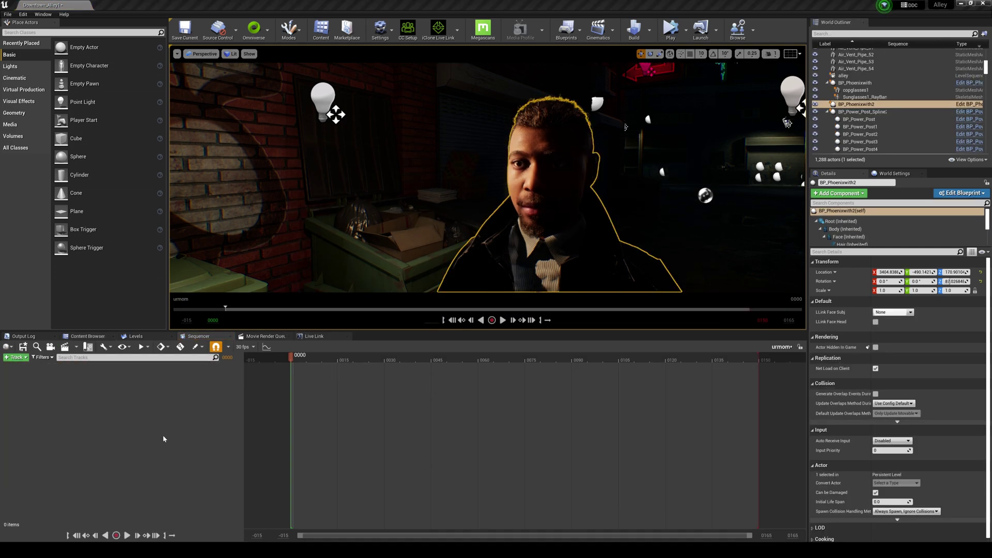
click(71, 408)
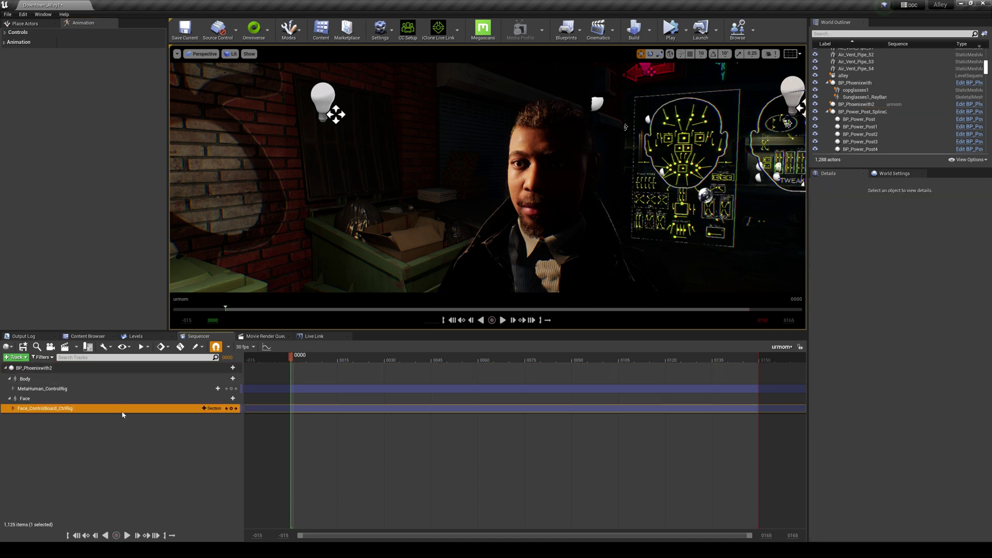
key(Delete)
Add the a2f_cache animation to the Face track and extend the sequence's playback range to cover the whole clip
click(229, 399)
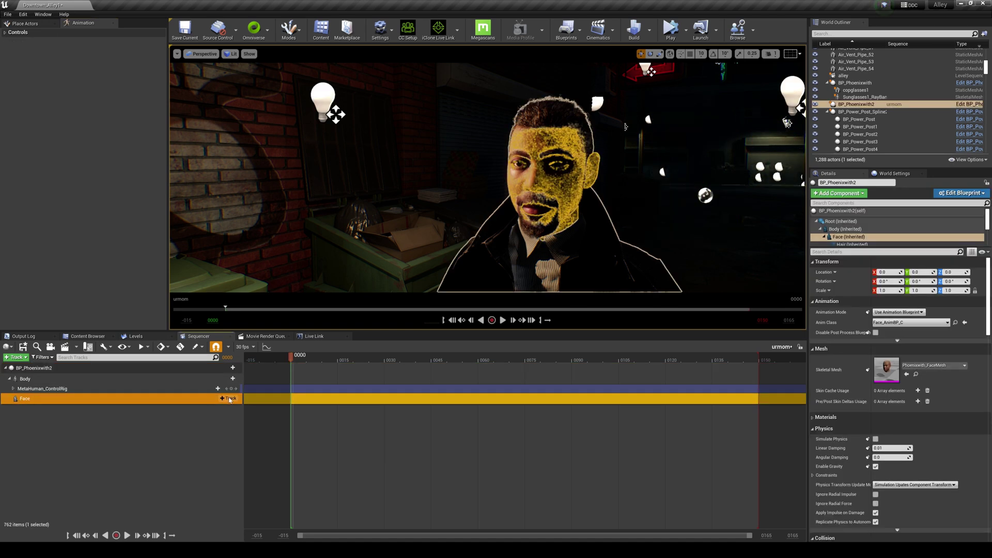
click(227, 398)
mouse_move(248, 18)
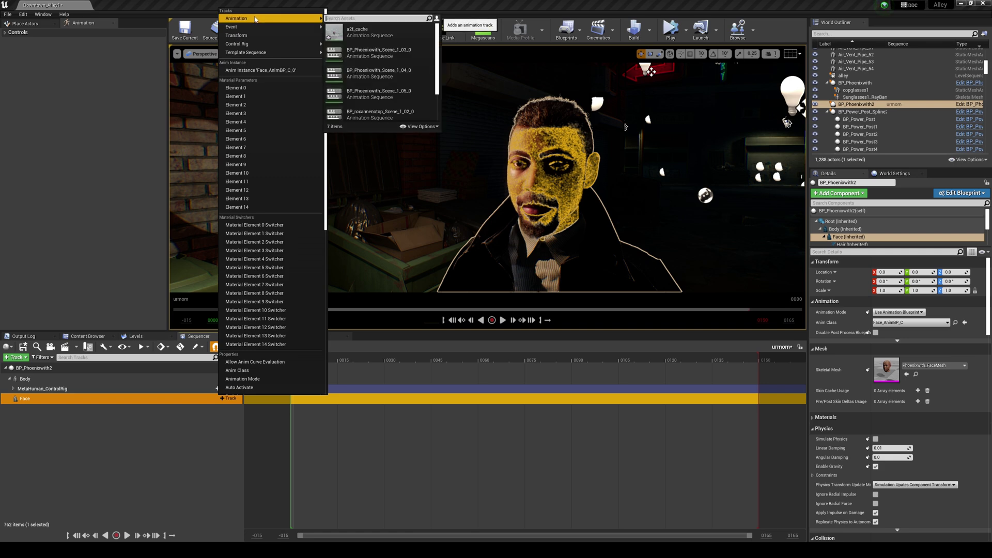
click(369, 37)
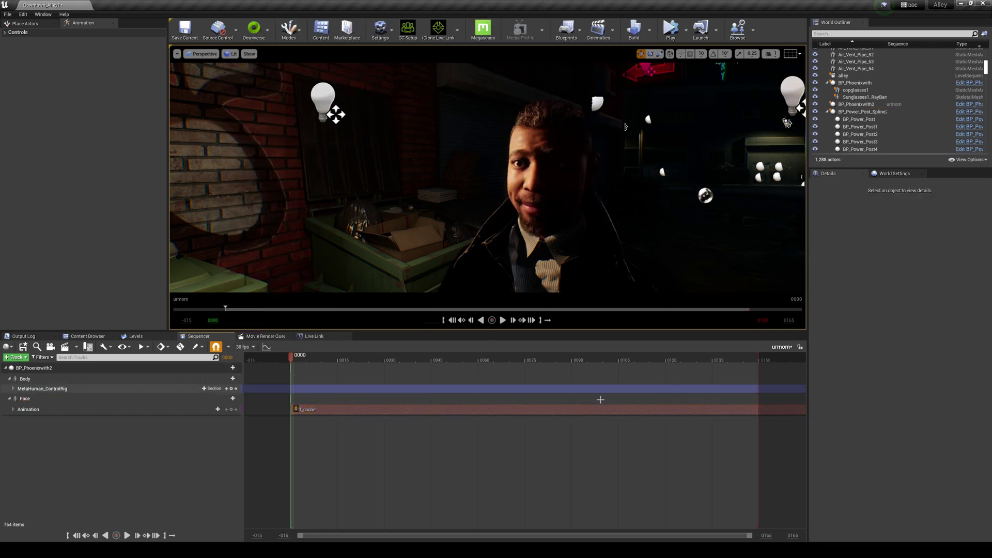
drag(452, 361, 608, 372)
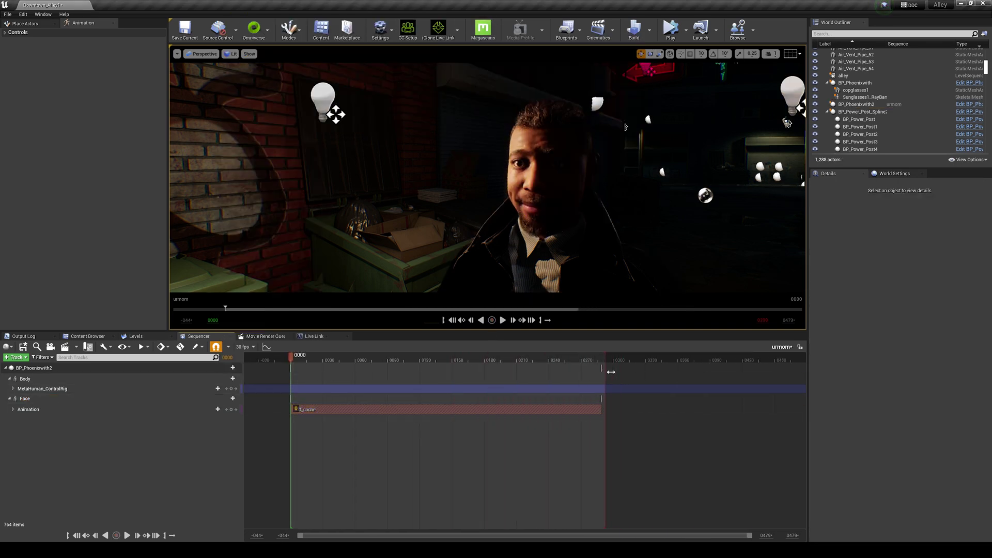
Play the sequence to review the facial animation, then inspect the MetaHuman's face at frame 48 in game view
click(503, 321)
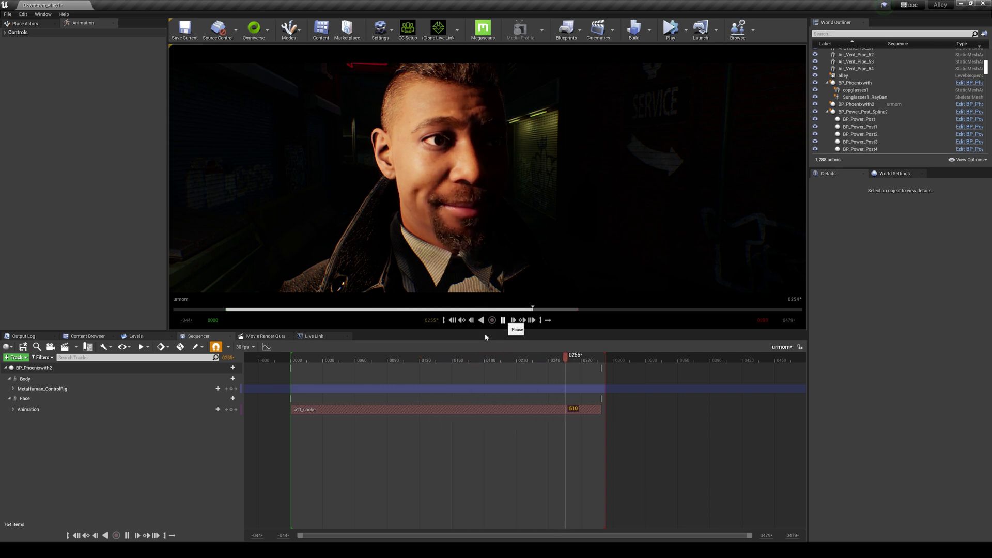
click(503, 321)
drag(338, 361, 342, 361)
click(505, 249)
key(g)
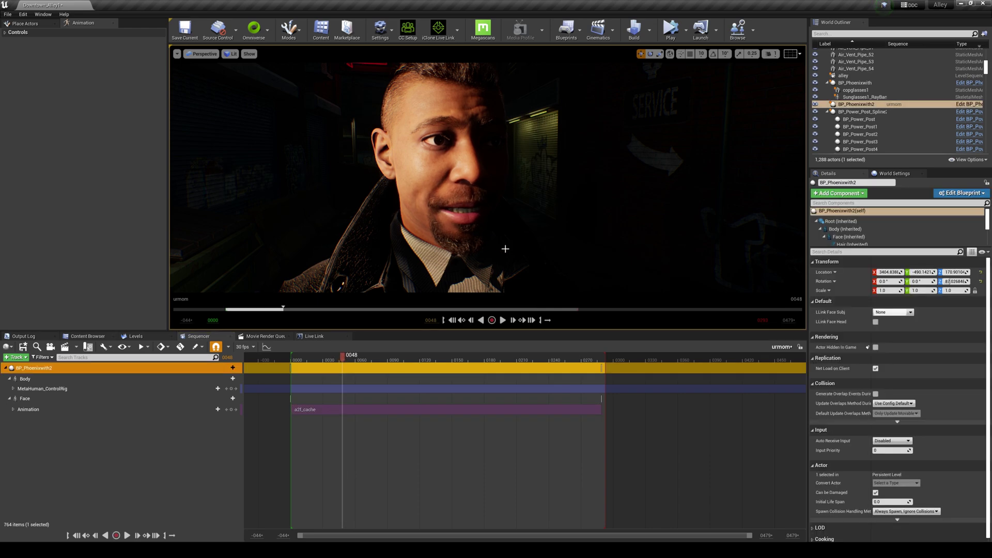
Leave game view and reposition the point light beside the MetaHuman so that it lights his face
key(s)
right_drag(505, 249, 421, 167)
key(g)
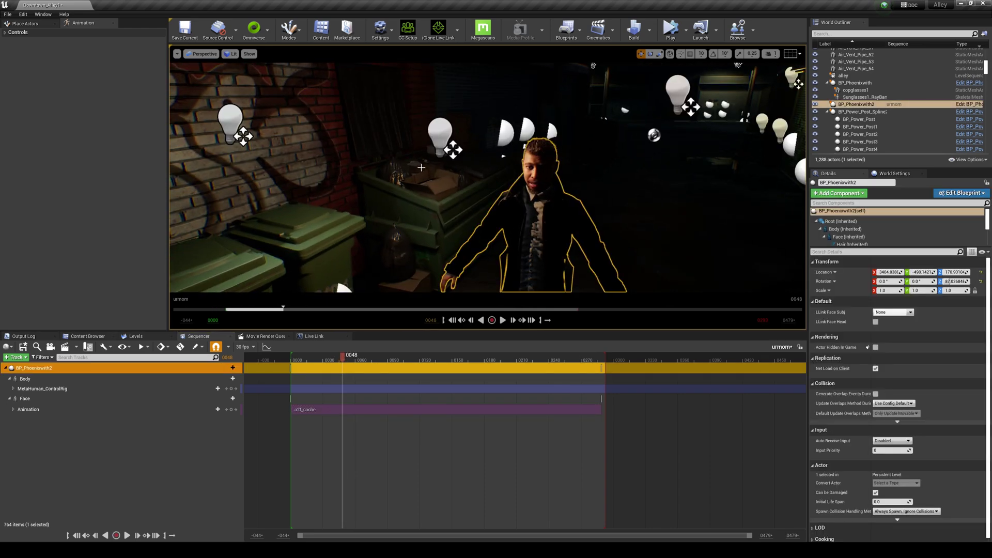
click(452, 140)
drag(445, 140, 476, 145)
key(w)
right_drag(547, 118, 594, 91)
key(a)
key(w)
right_drag(499, 127, 510, 246)
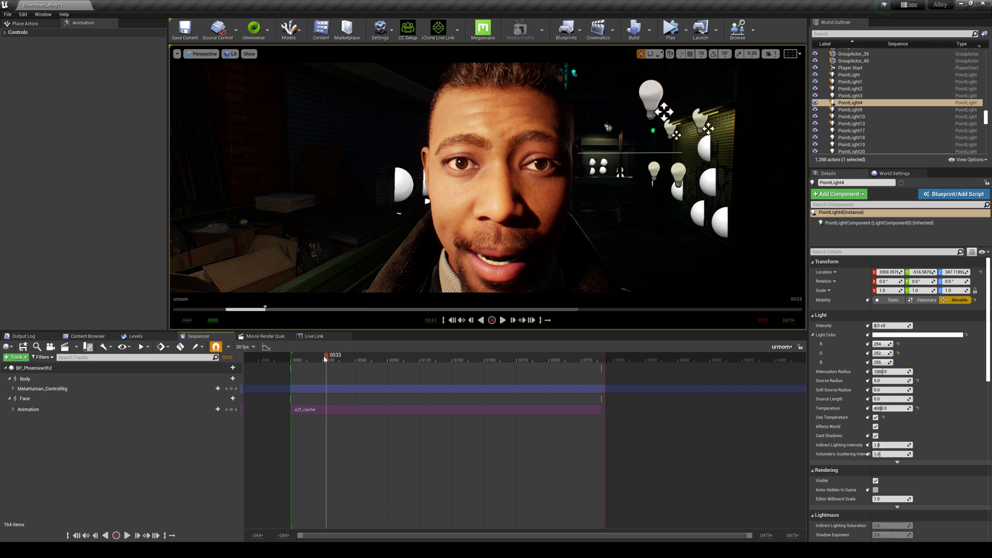
Scrub to frame 83 and play the urmom sequence from frame 15 to review the facial animation in close-up
drag(330, 360, 381, 360)
key(q)
right_drag(468, 238, 468, 200)
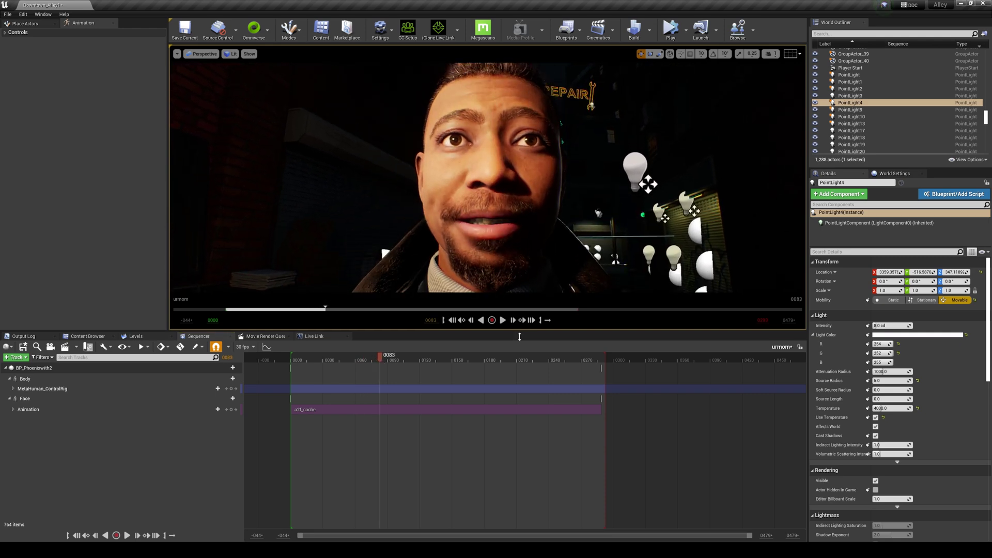
click(307, 360)
click(492, 320)
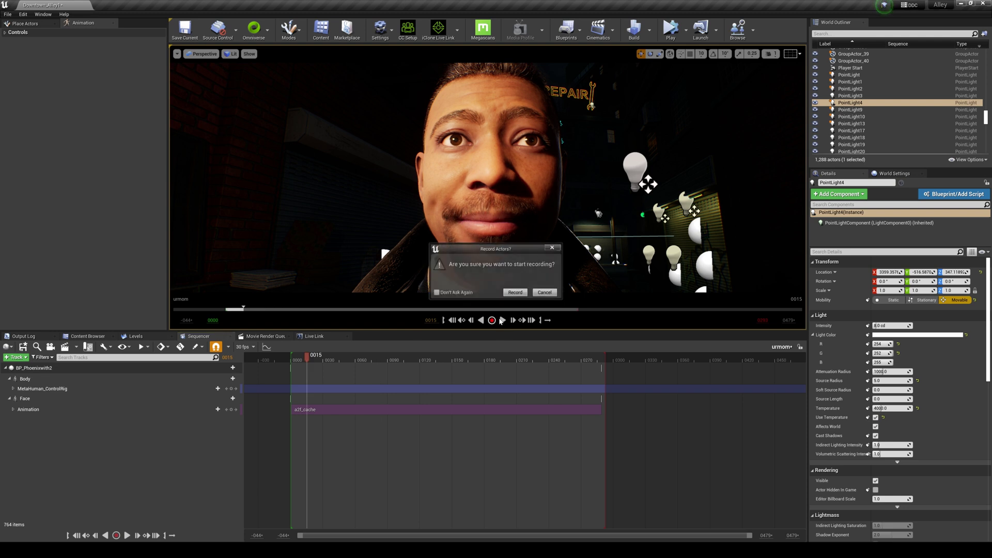
click(545, 292)
click(503, 320)
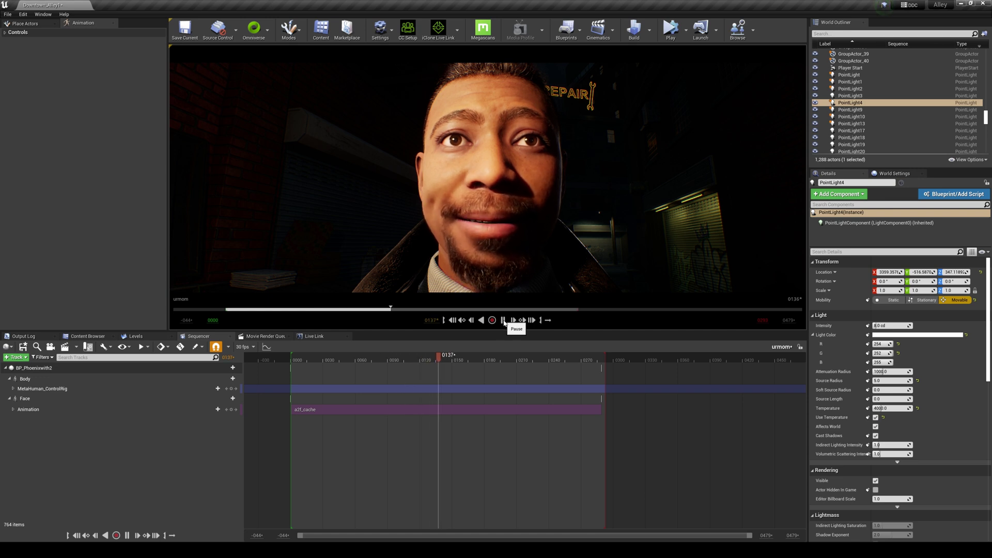
click(503, 320)
Replace the Body's MetaHuman_ControlRig track with the agentdude_Anim_m_med_nrw_body_preview_TempMotion animation near the start of the sequence
click(295, 359)
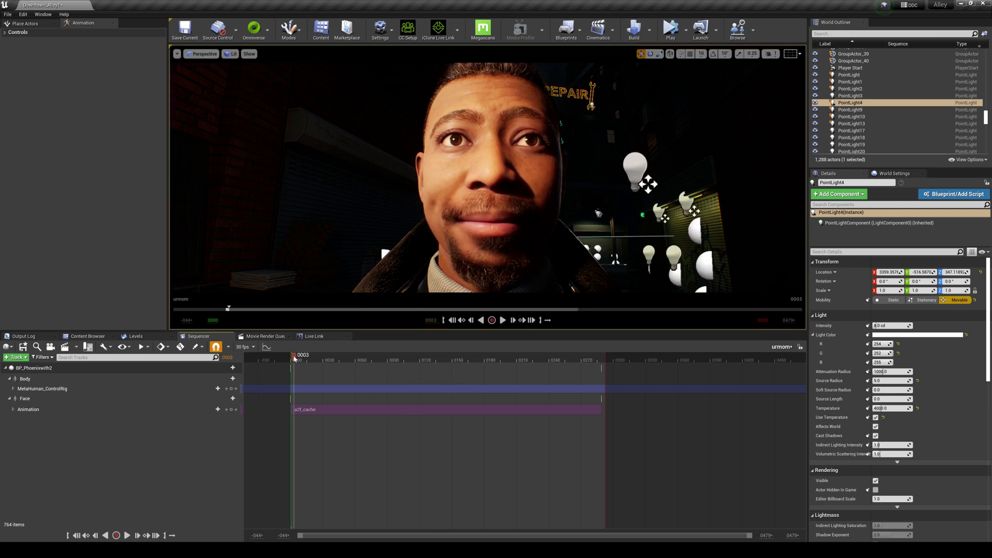
click(70, 390)
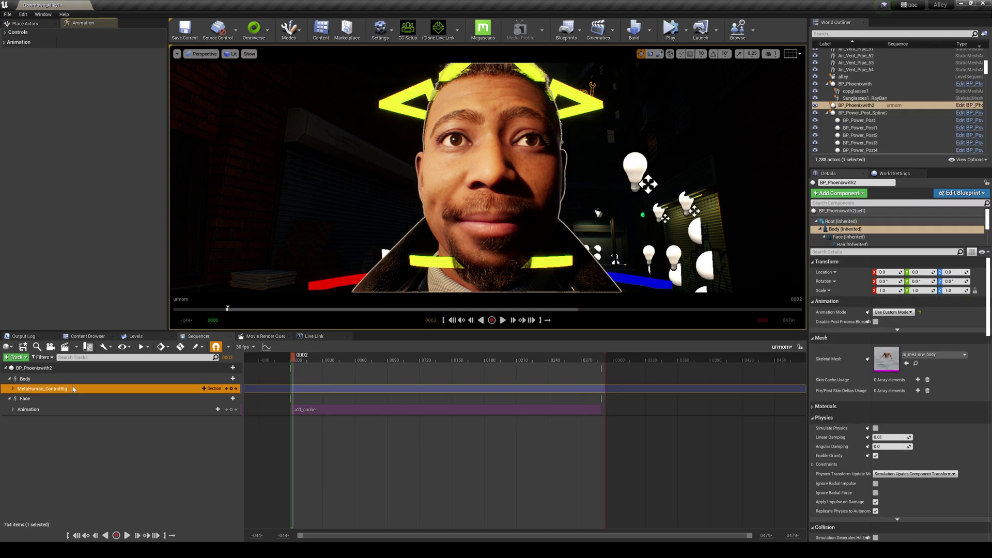
key(Delete)
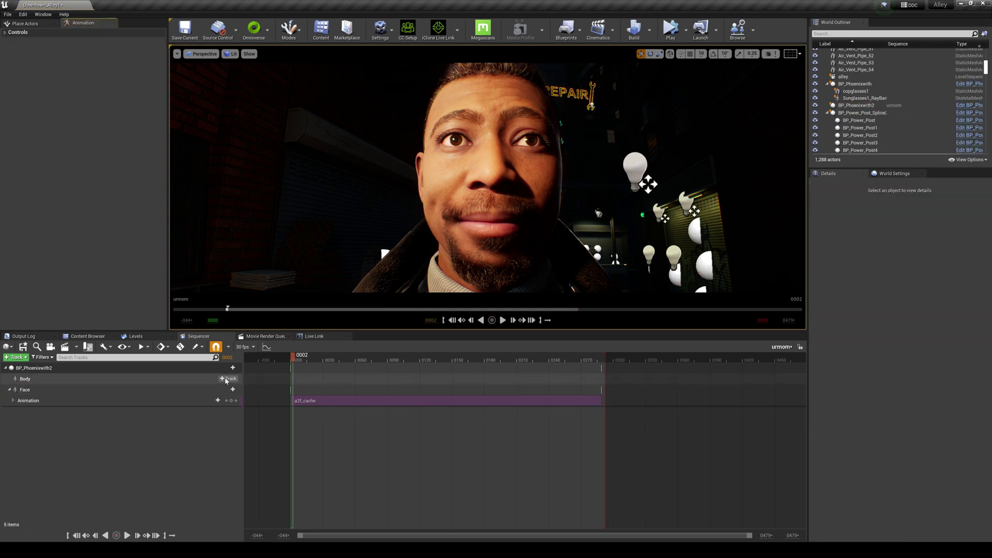
click(226, 381)
mouse_move(323, 172)
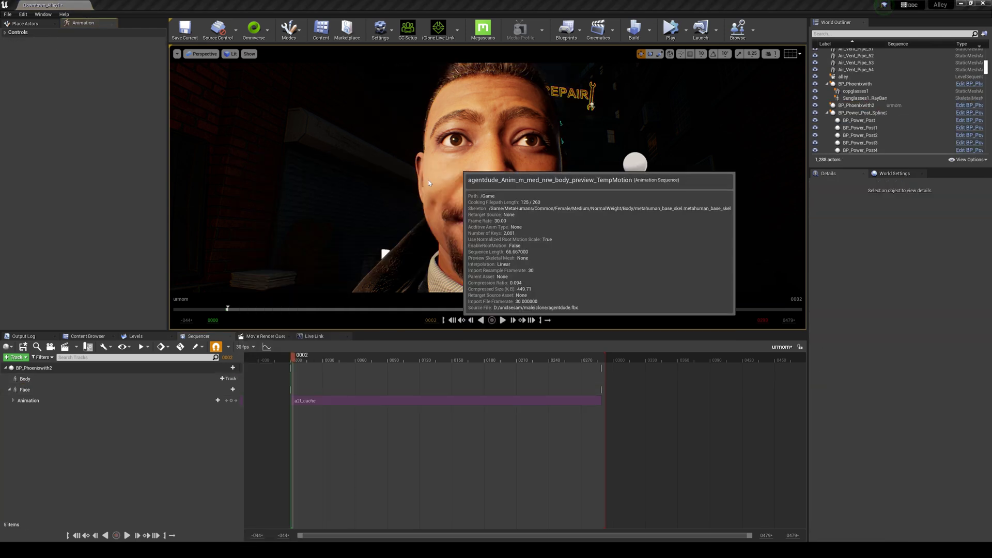
click(428, 182)
Move BP_Phoenixwith2 to about X 3314, Y -287 and rotate it to about 170° around Z so it faces the camera
click(485, 231)
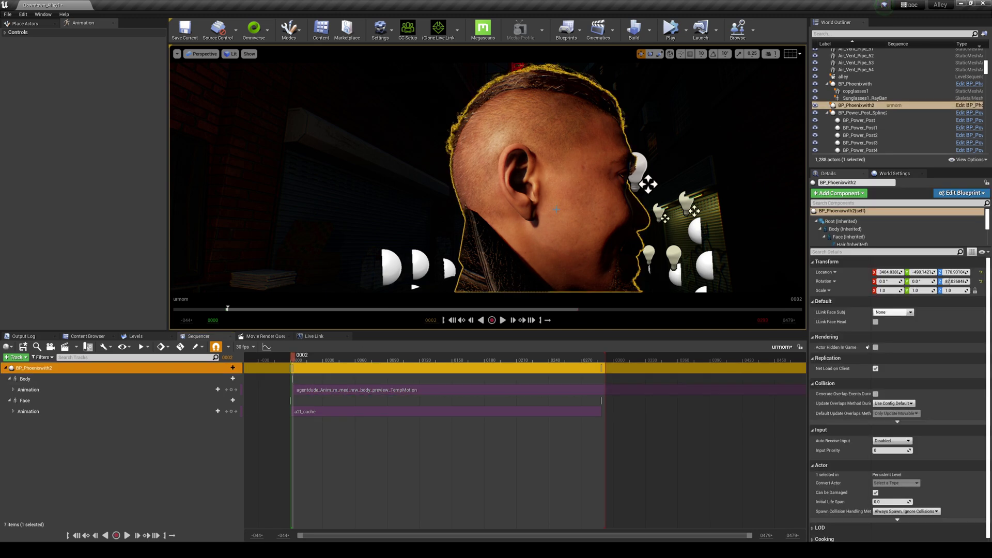
right_drag(556, 210, 553, 261)
key(e)
drag(518, 266, 501, 280)
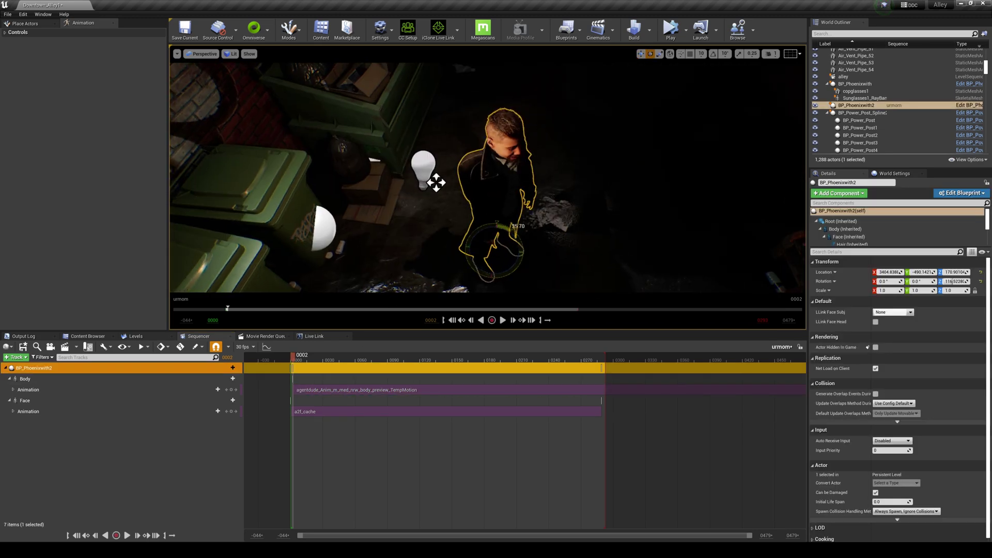
Play the combined body and face animation to frame 143, then inspect the face in game view at camera speed 1
click(503, 321)
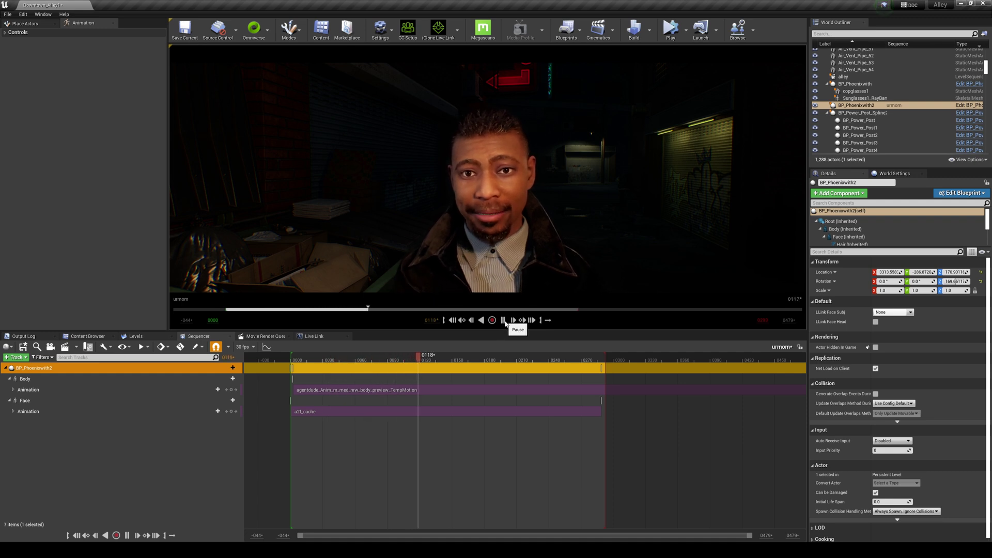
click(503, 320)
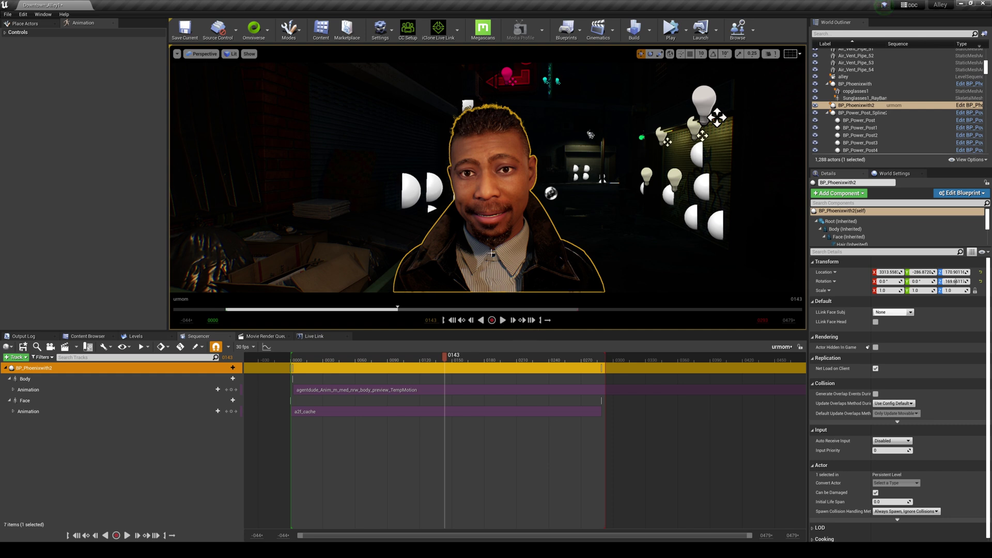
right_drag(491, 253, 496, 254)
key(s)
key(g)
click(773, 54)
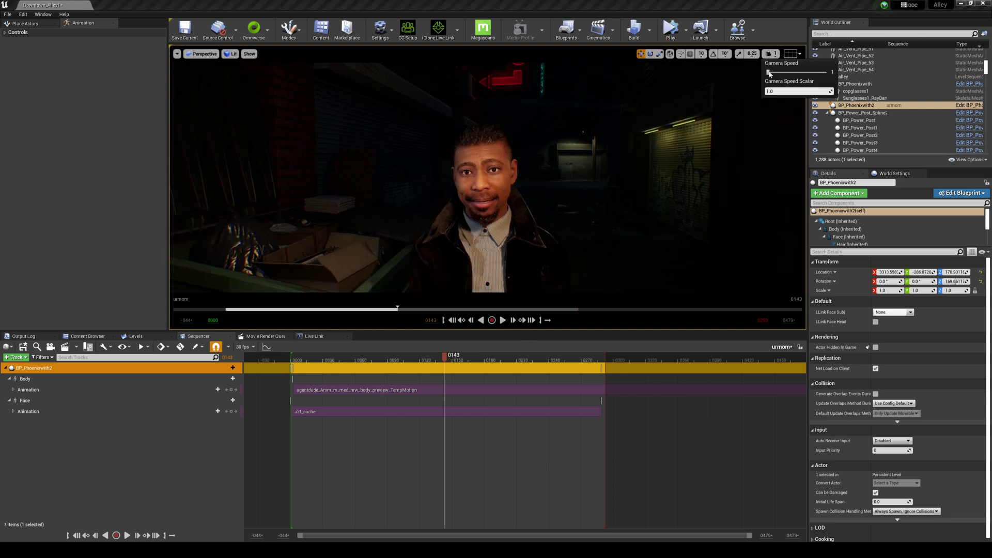
mouse_move(692, 108)
right_down()
mouse_move(676, 104)
mouse_move(676, 139)
mouse_move(675, 106)
right_up()
key(w)
key(w)
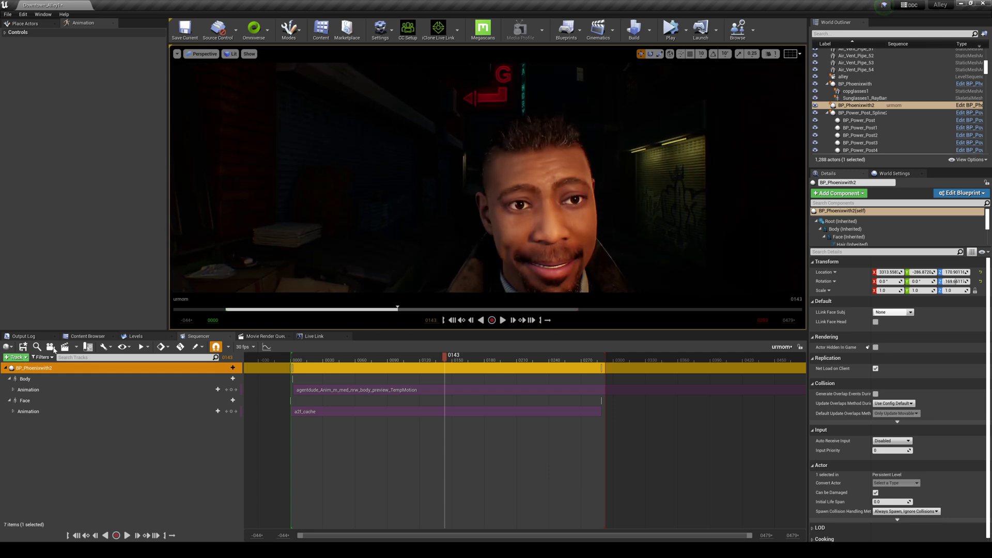
Search the Content folder for "glass" and place the copglasses1 mesh in the level at the MetaHuman's head
click(87, 336)
click(125, 349)
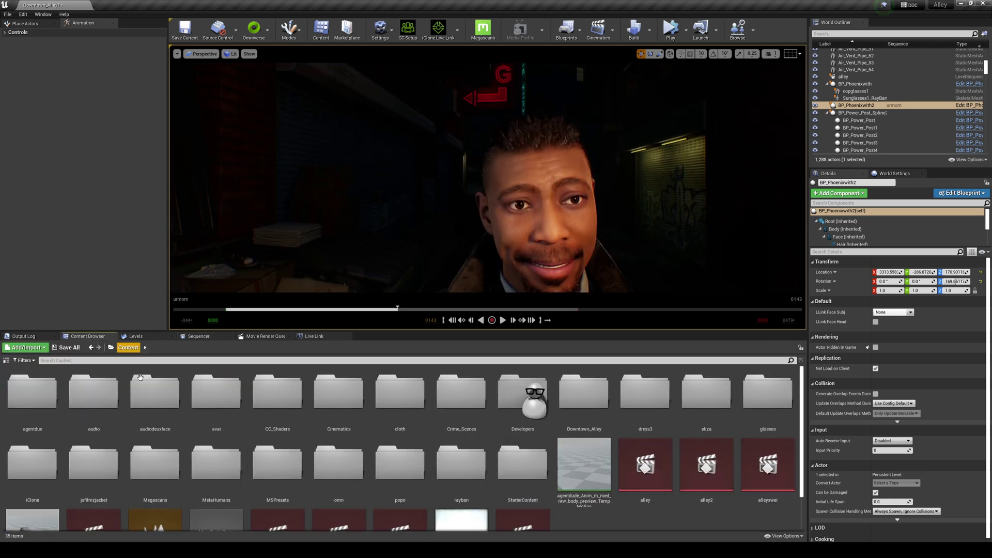
click(125, 360)
text(glass)
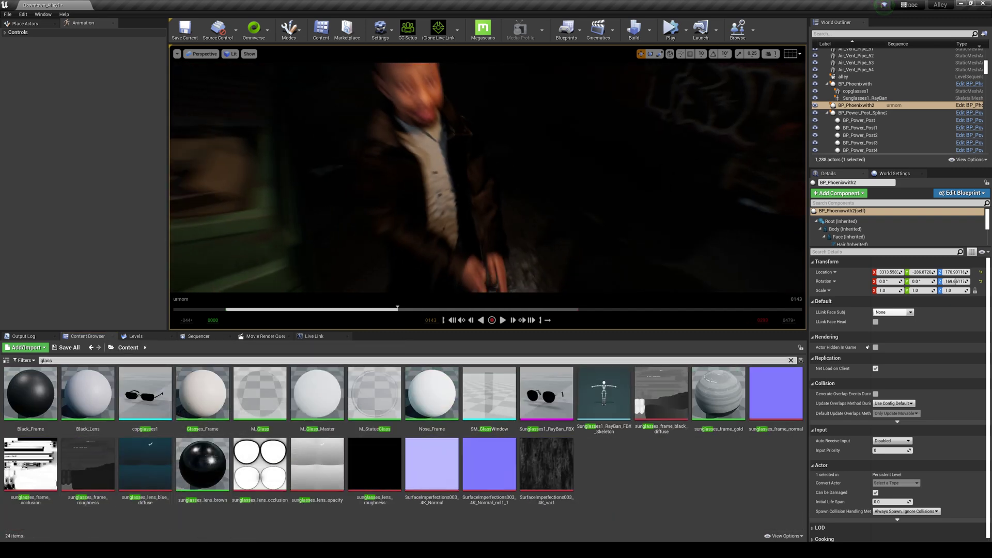
drag(162, 416, 474, 273)
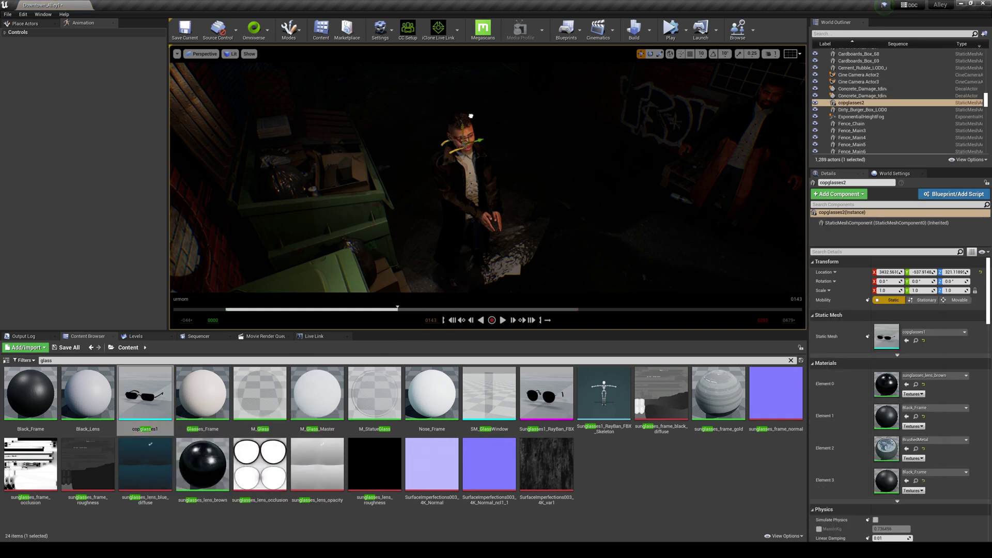
Add copglasses2 to the urmom sequence and attach it to the head bone of BP_Phoenixwith2's Face component
click(215, 336)
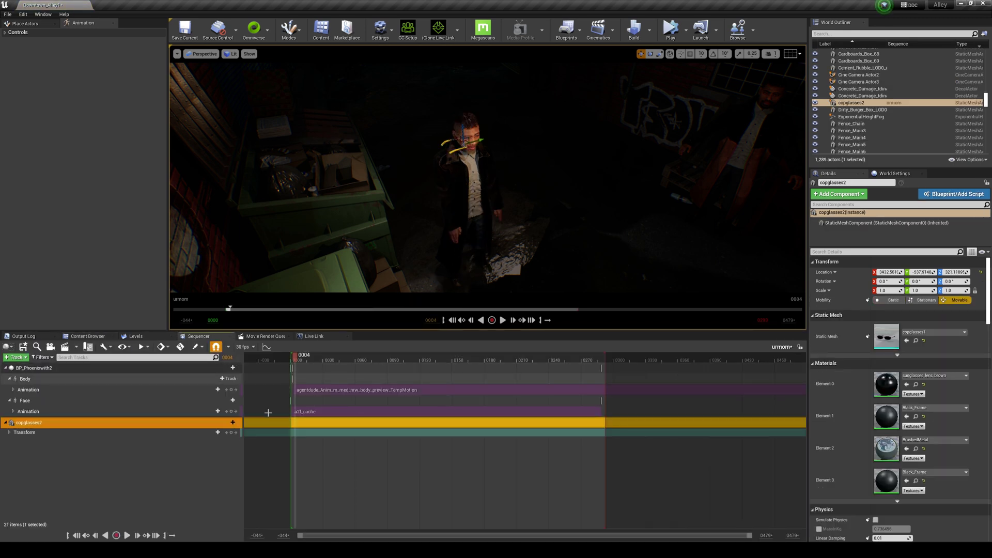
click(230, 424)
mouse_move(250, 438)
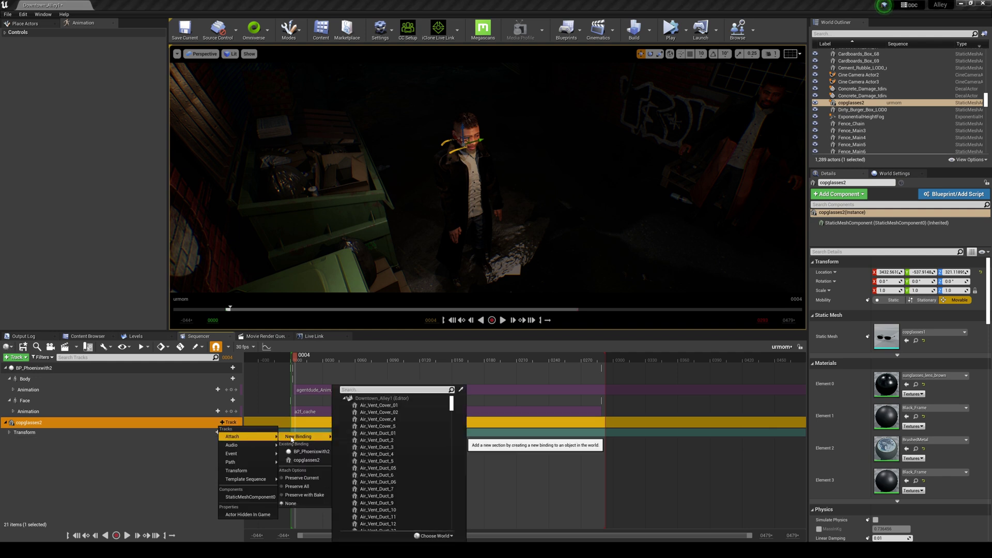
click(318, 454)
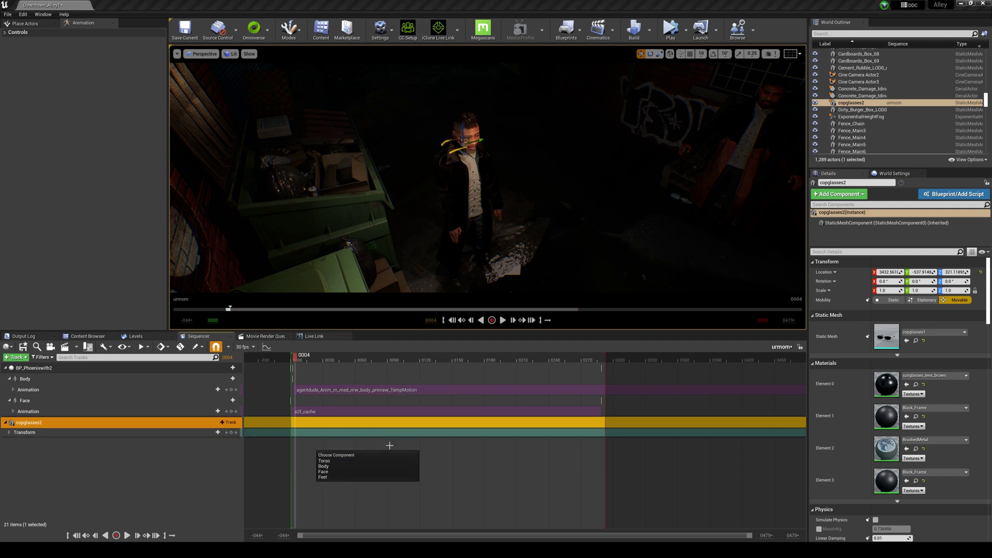
click(336, 470)
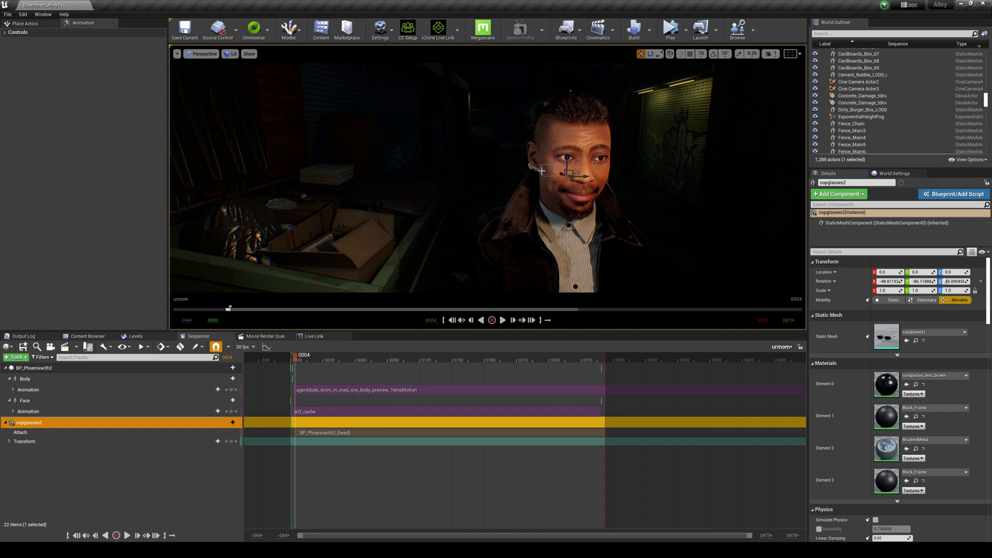
Move and rotate copglasses2 to fit the MetaHuman's face, checking the fit from the front and the side
mouse_move(551, 184)
alt+mouse_down()
mouse_move(490, 173)
mouse_move(477, 159)
mouse_move(548, 168)
alt+mouse_up()
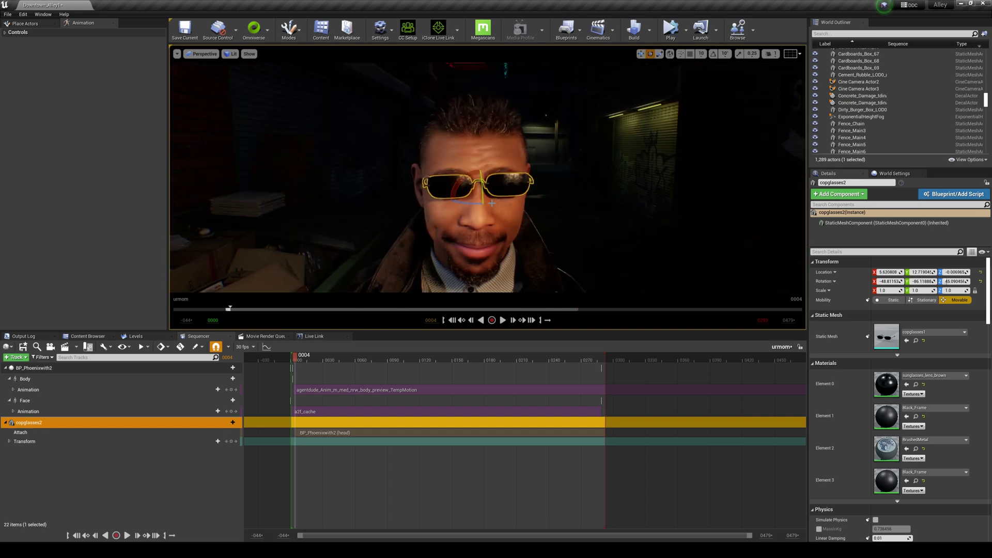
key(w)
drag(476, 179, 497, 202)
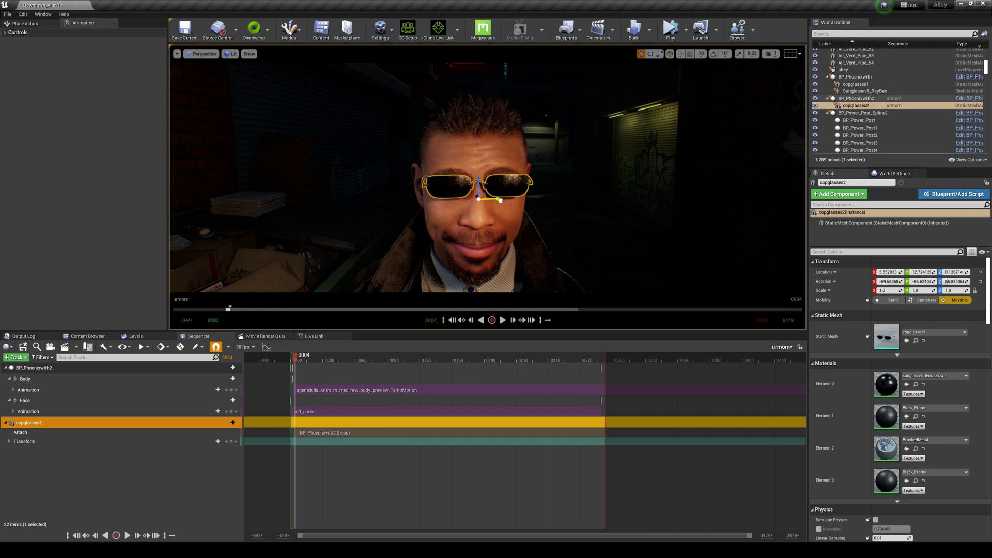
click(543, 213)
key(Escape)
mouse_move(567, 228)
right_down()
mouse_move(569, 201)
mouse_move(548, 253)
mouse_move(553, 225)
right_up()
alt+drag(493, 174, 336, 173)
click(483, 170)
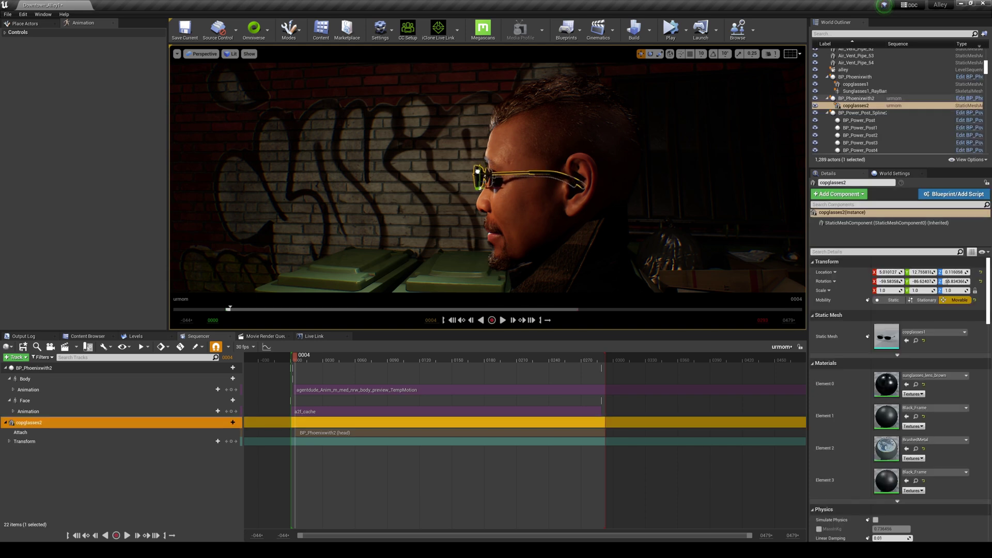
Play the sequence to review the animated MetaHuman wearing the attached sunglasses, then go to frame 68
click(425, 186)
right_drag(425, 185, 612, 190)
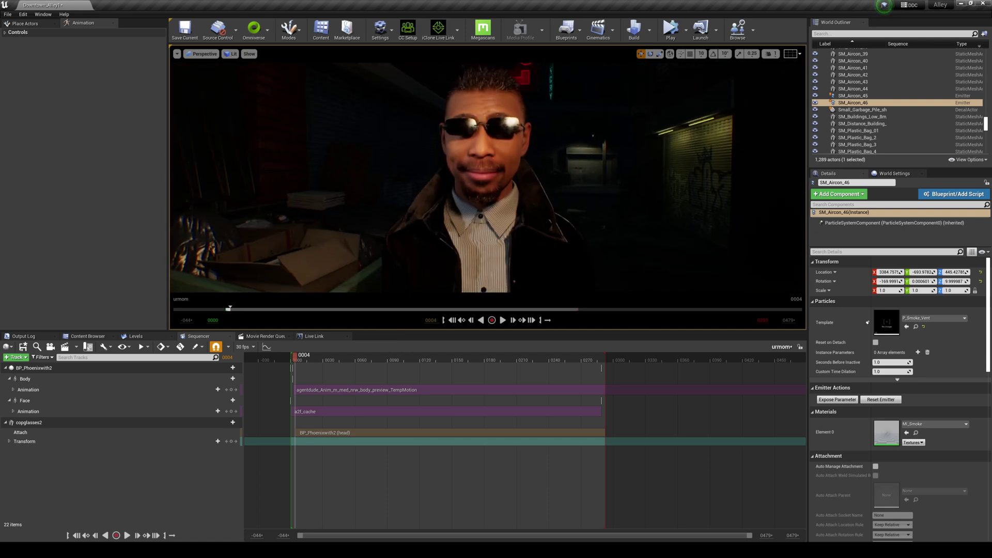
click(501, 321)
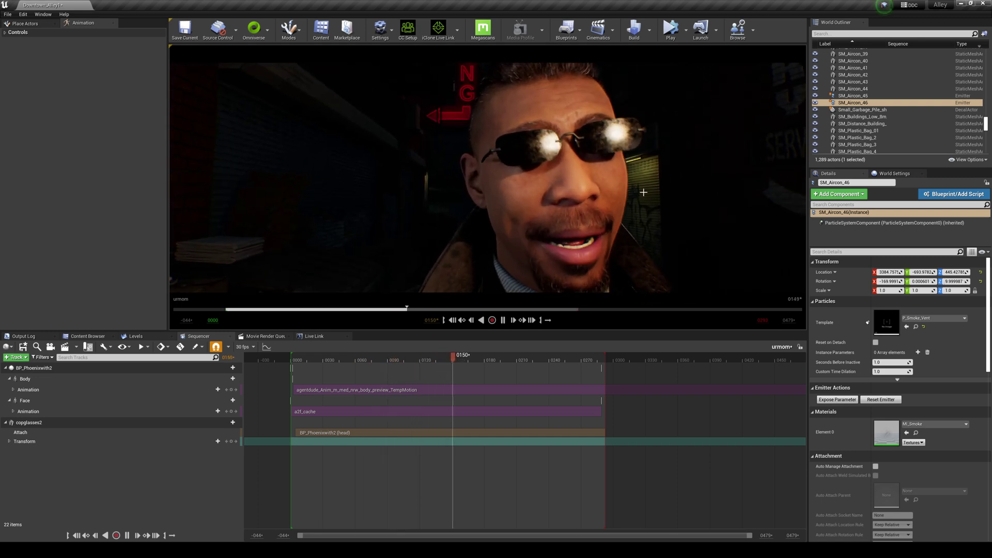
right_drag(637, 196, 610, 195)
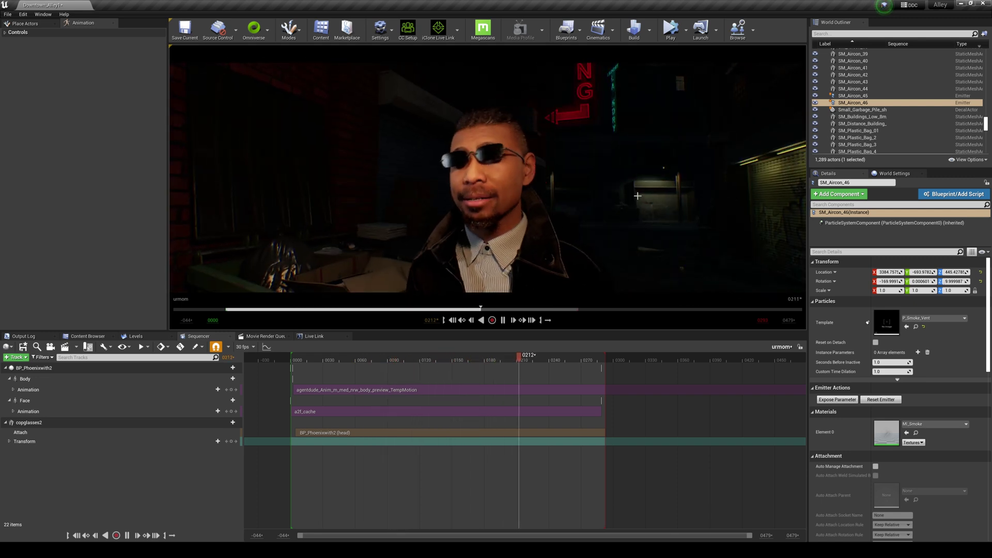
click(503, 320)
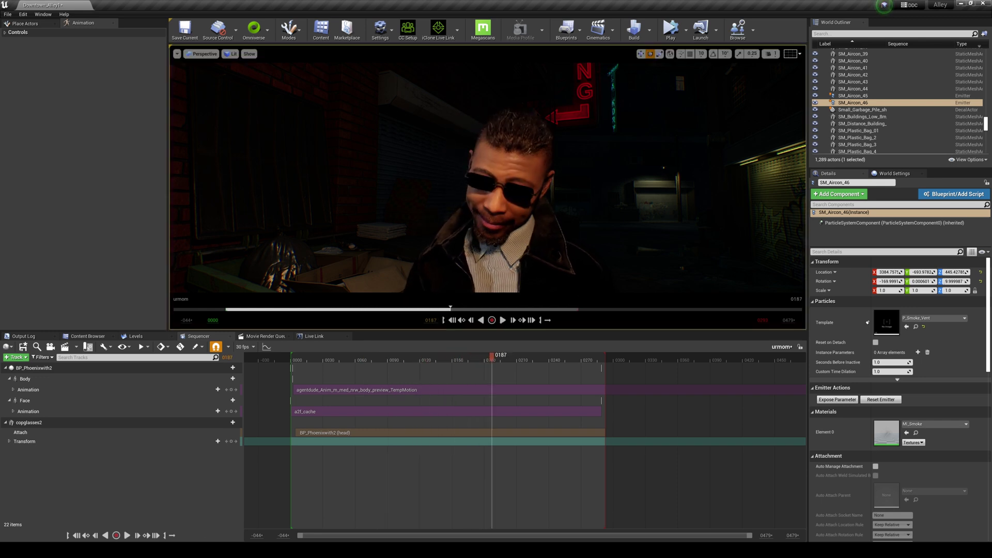
mouse_move(164, 550)
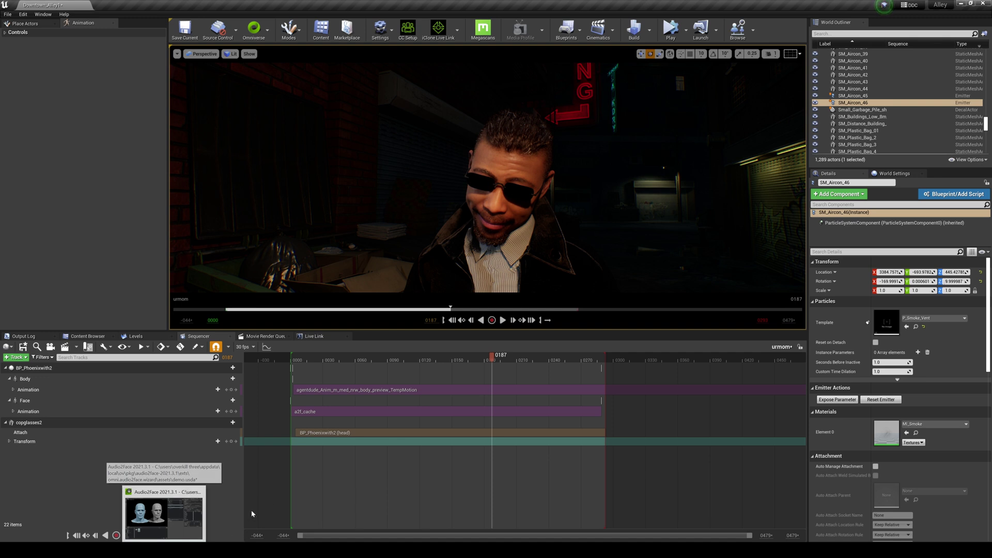
click(365, 357)
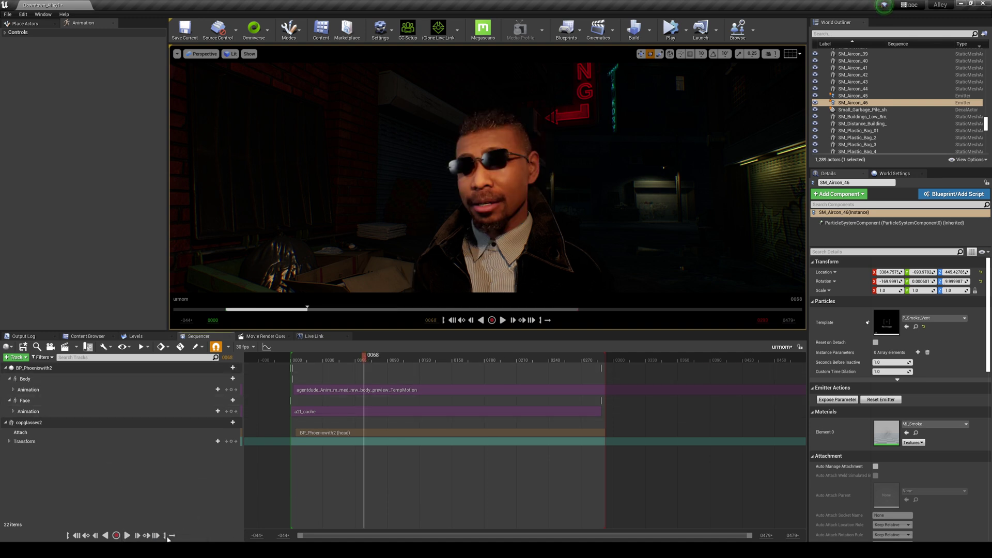